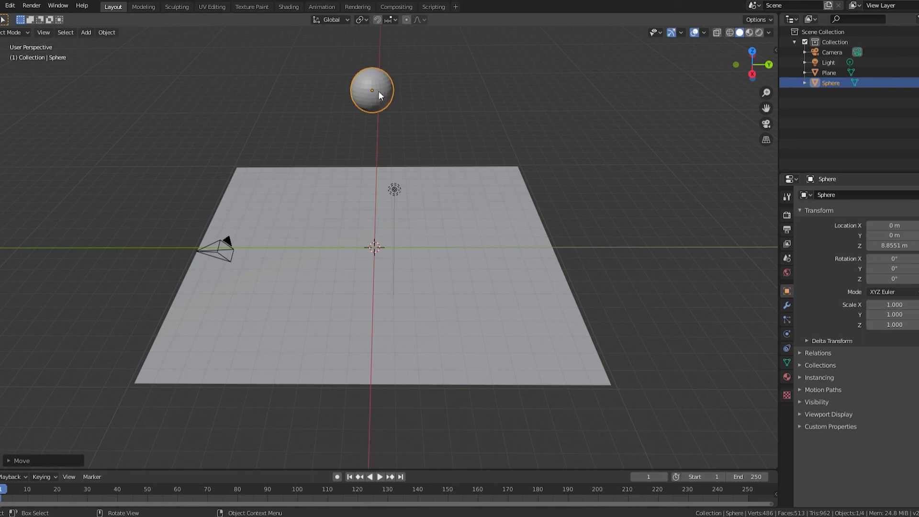
Step: Duplicate the sphere twice along the Y axis, placing the copies at about Y 2.48 m and Y -2.68 m
middle_drag(396, 152, 414, 119)
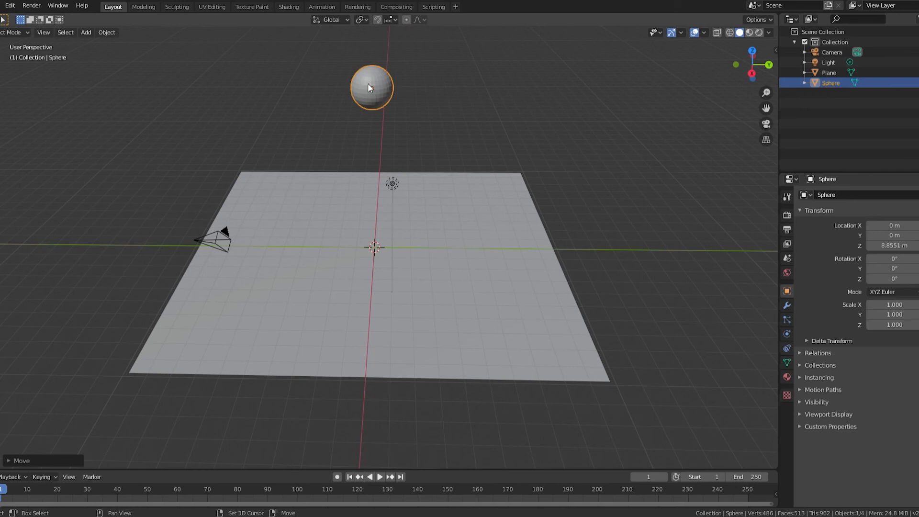
key(shift+d)
key(y)
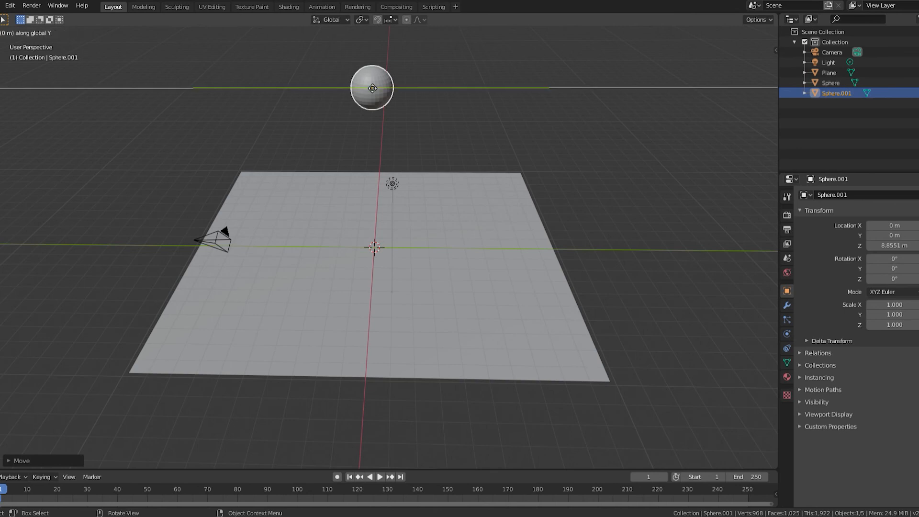
click(424, 91)
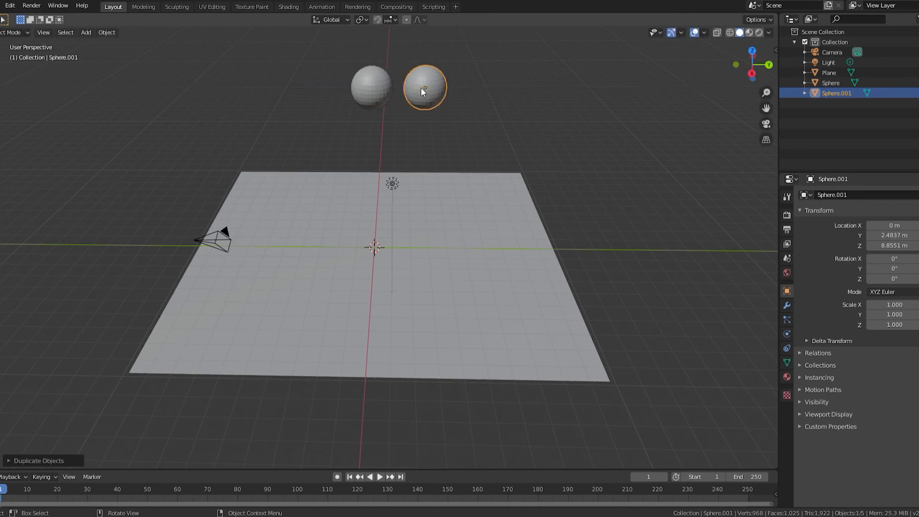
key(shift+d)
key(y)
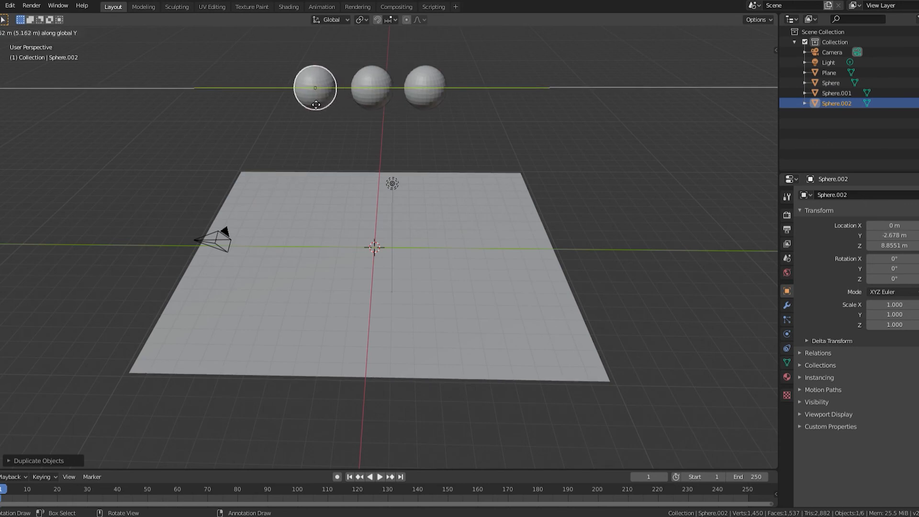
click(311, 101)
Step: Add a Subdivision Surface modifier to the second copy, Sphere.002, and apply it
middle_drag(572, 195, 532, 198)
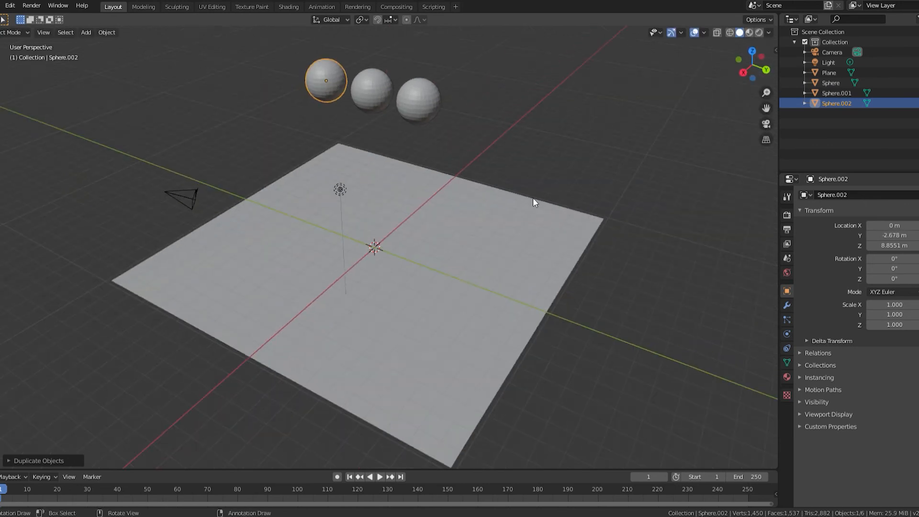
click(786, 304)
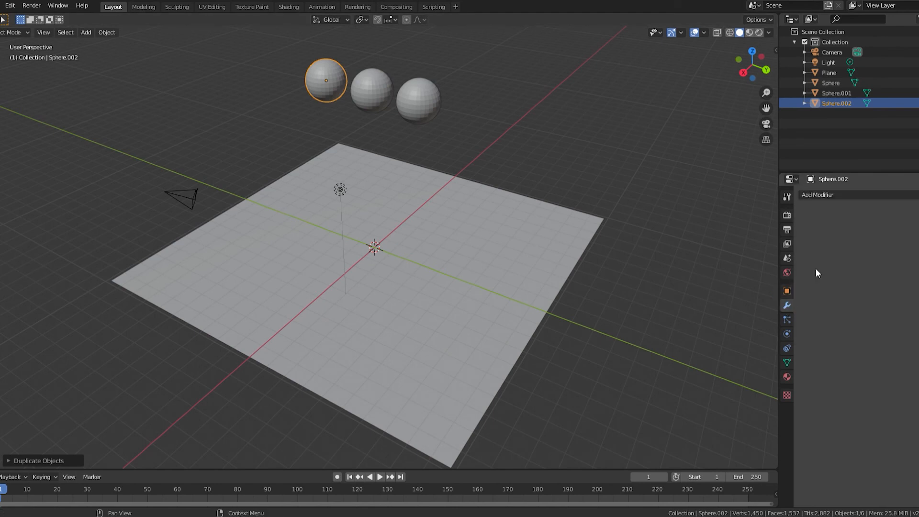
click(808, 196)
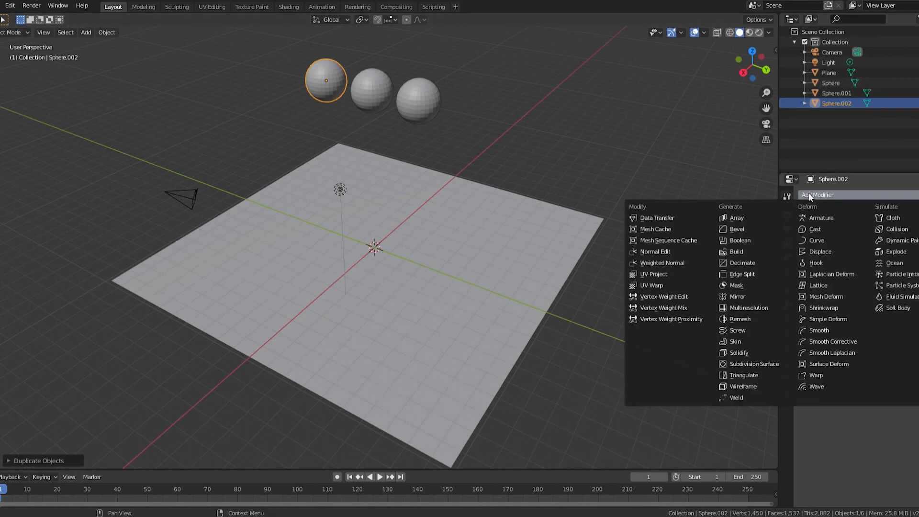
click(775, 363)
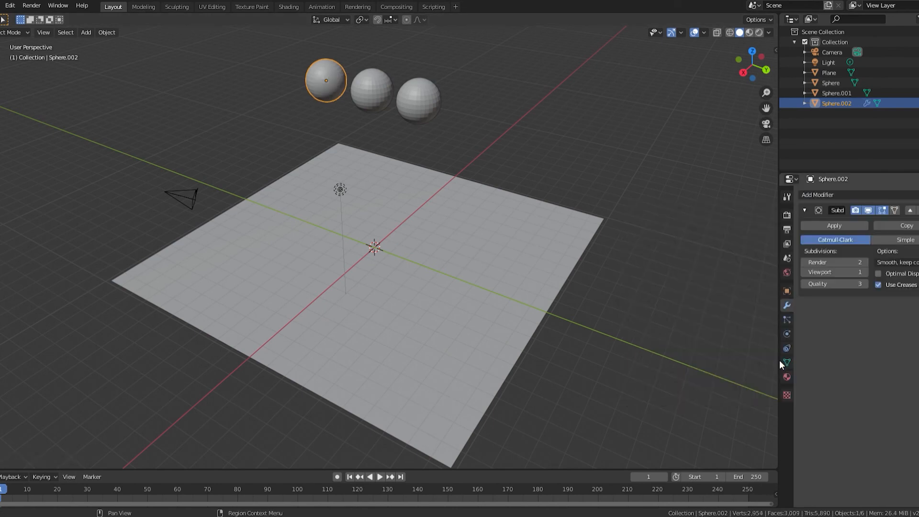
click(834, 226)
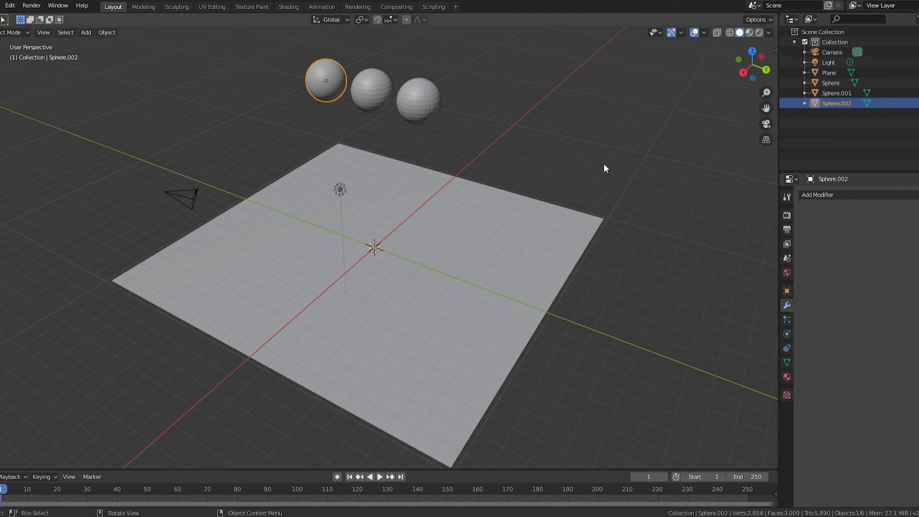
Step: Add a Subdivision Surface modifier to the middle sphere and apply it
middle_drag(605, 168, 501, 130)
click(383, 102)
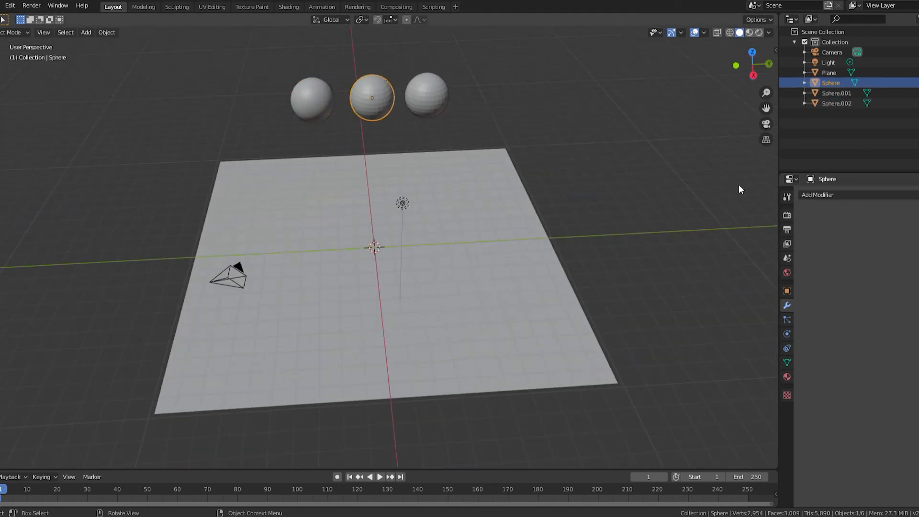
click(812, 196)
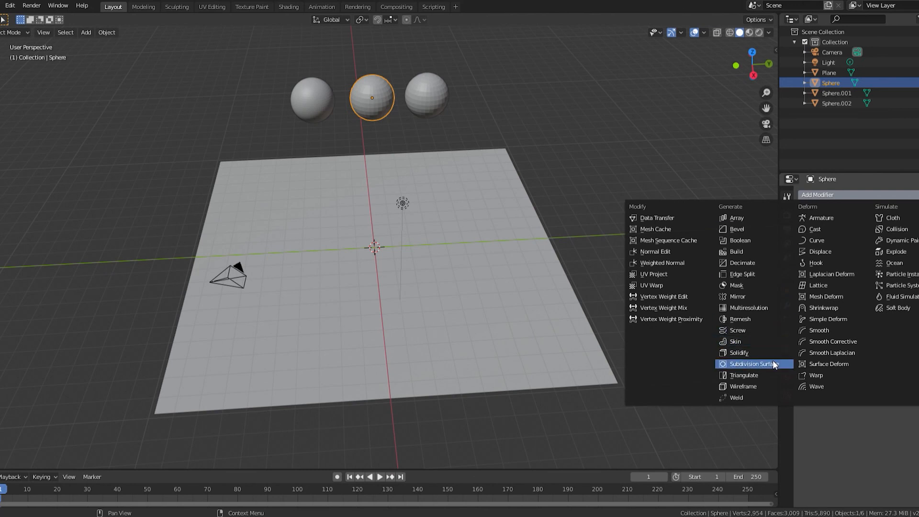
click(749, 364)
click(830, 229)
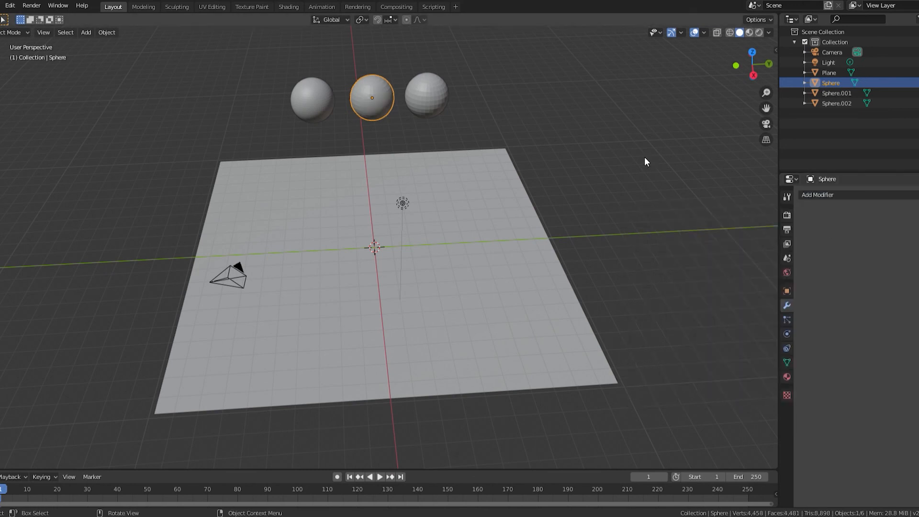
Step: Add a Subdivision Surface modifier to Sphere.001 and apply it
click(437, 102)
click(826, 196)
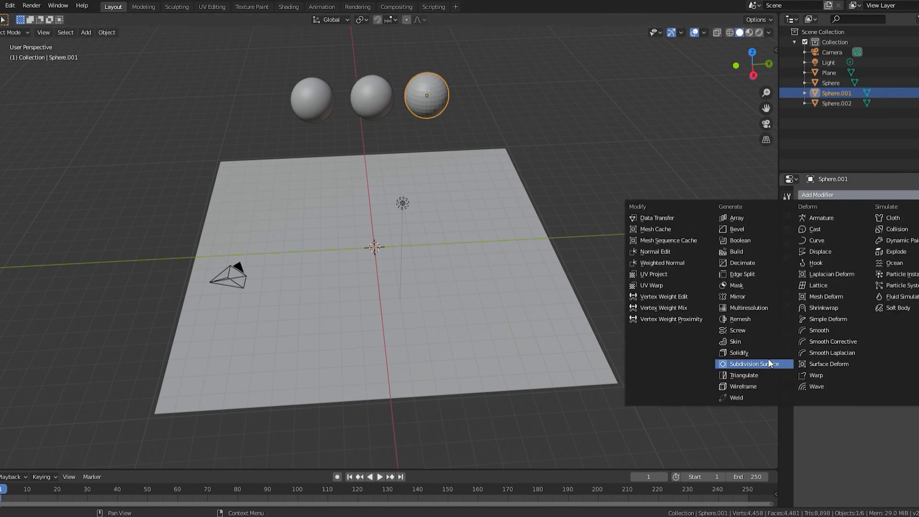
click(754, 363)
click(829, 231)
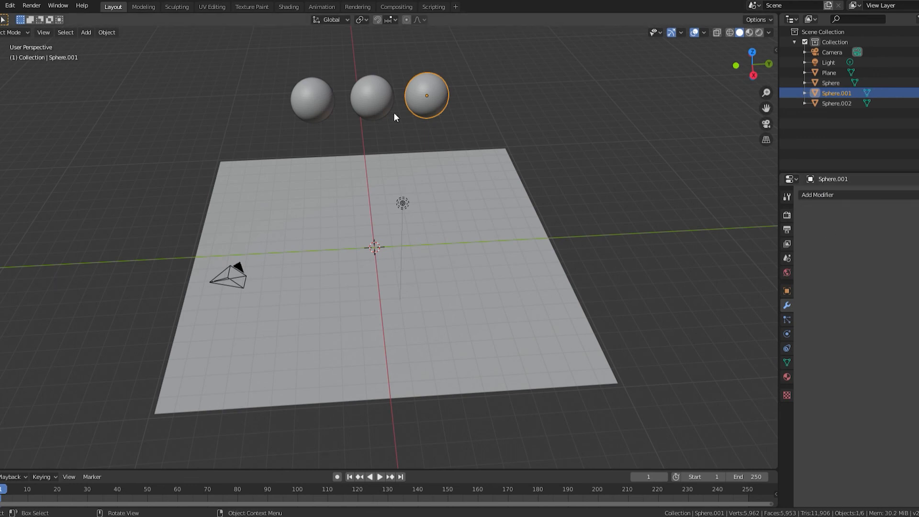
Step: Apply smooth shading to each of the three spheres
click(306, 95)
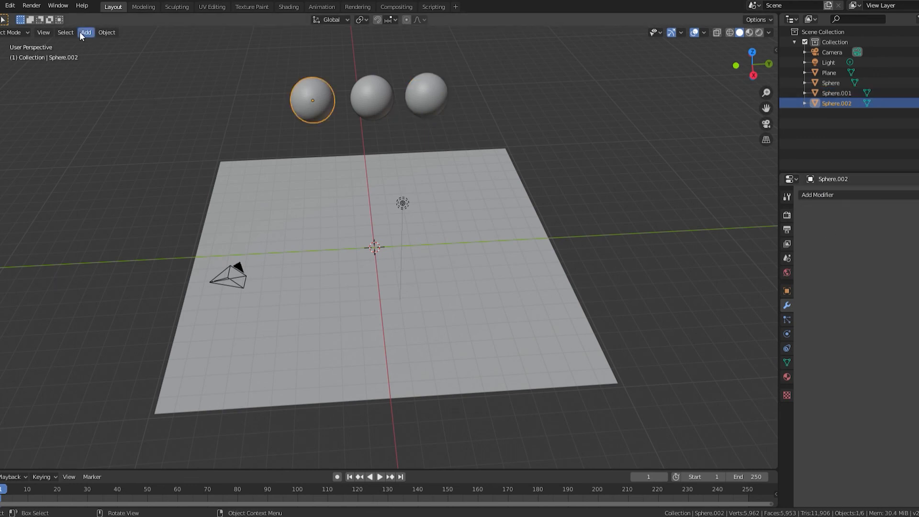
click(106, 33)
click(371, 105)
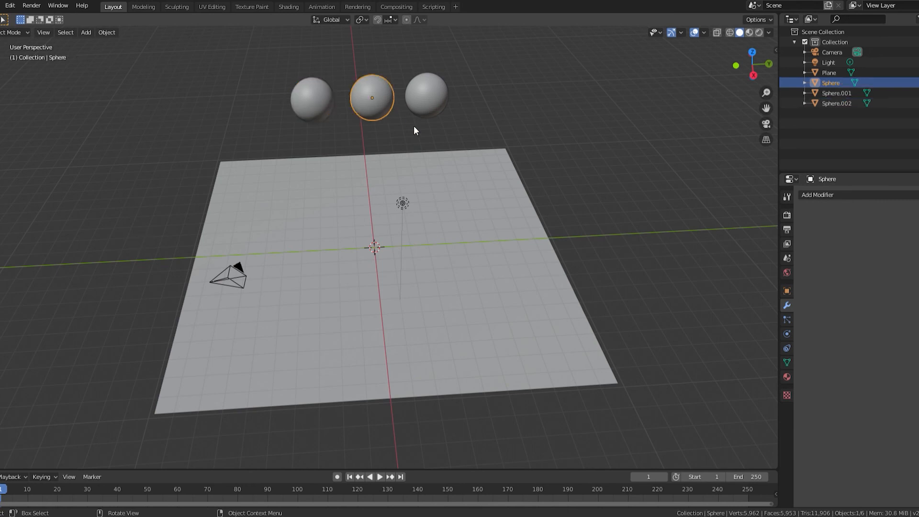
click(106, 33)
click(141, 236)
click(440, 107)
click(106, 32)
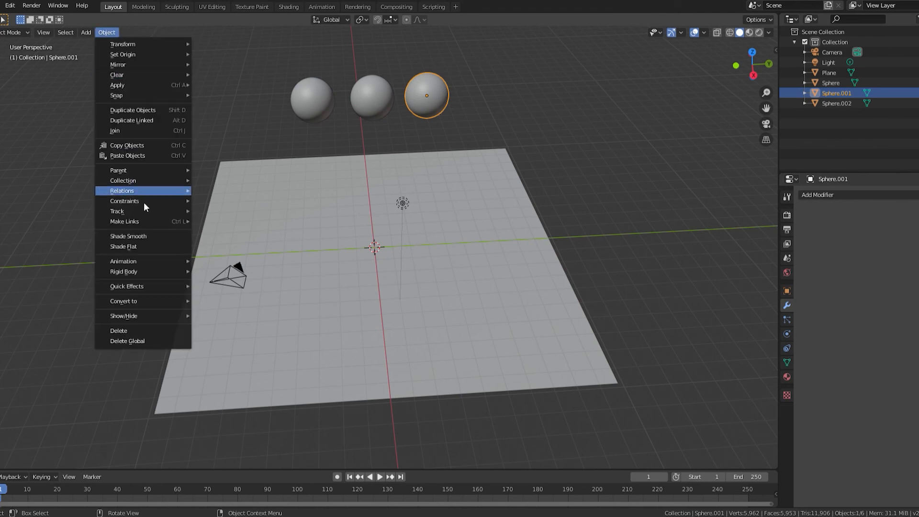
click(154, 236)
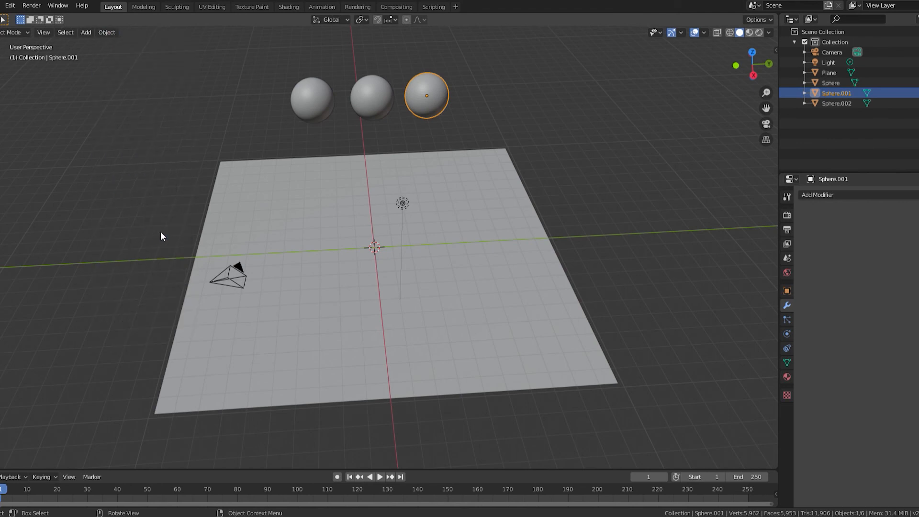
Step: Enable Collision physics on the plane beneath the spheres
click(374, 294)
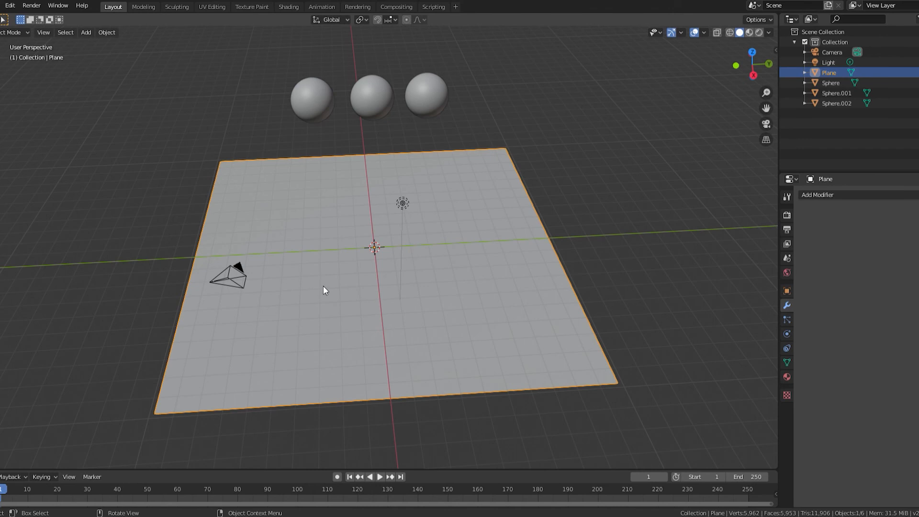
click(784, 335)
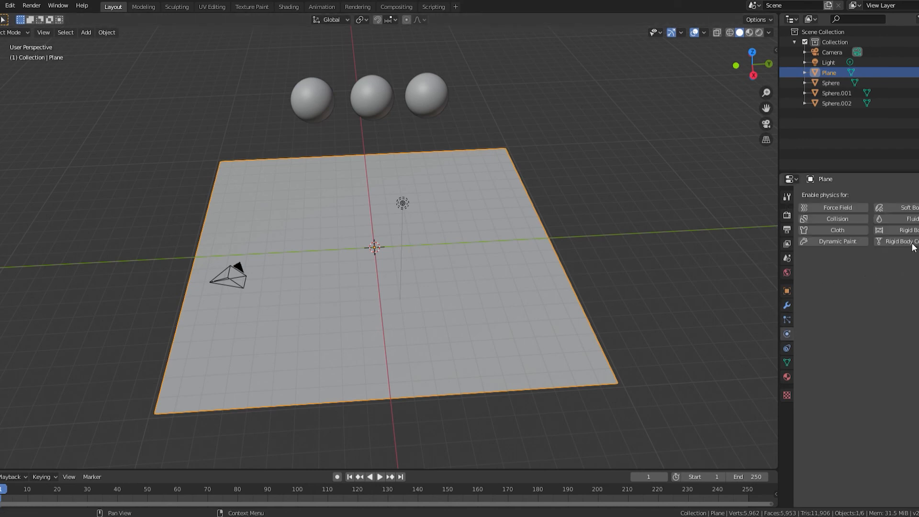
click(842, 220)
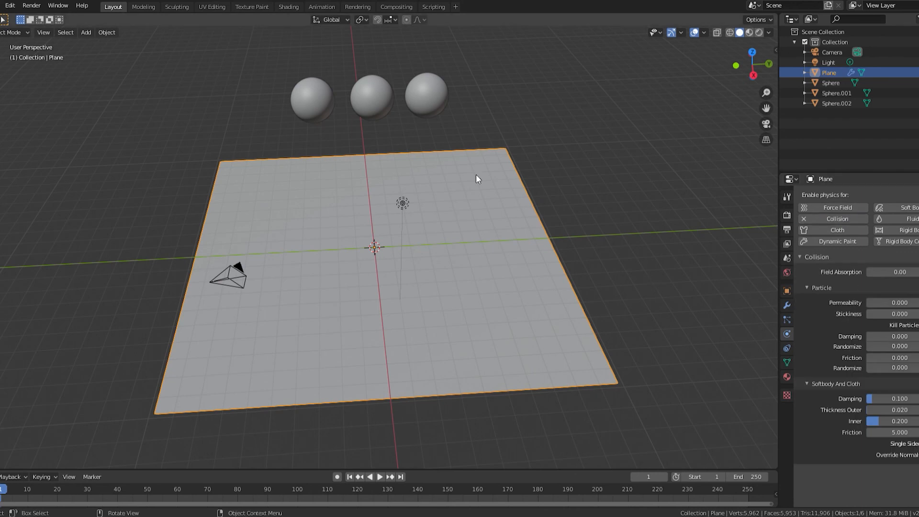
Step: Enable Soft Body physics on Sphere.001 with Goal off, edge Stiffness on and Bending set to 5
click(418, 109)
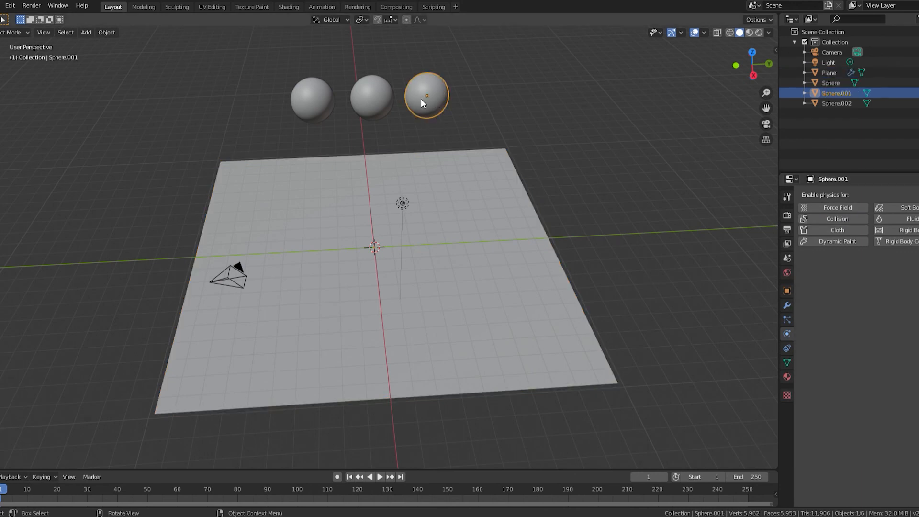
click(891, 208)
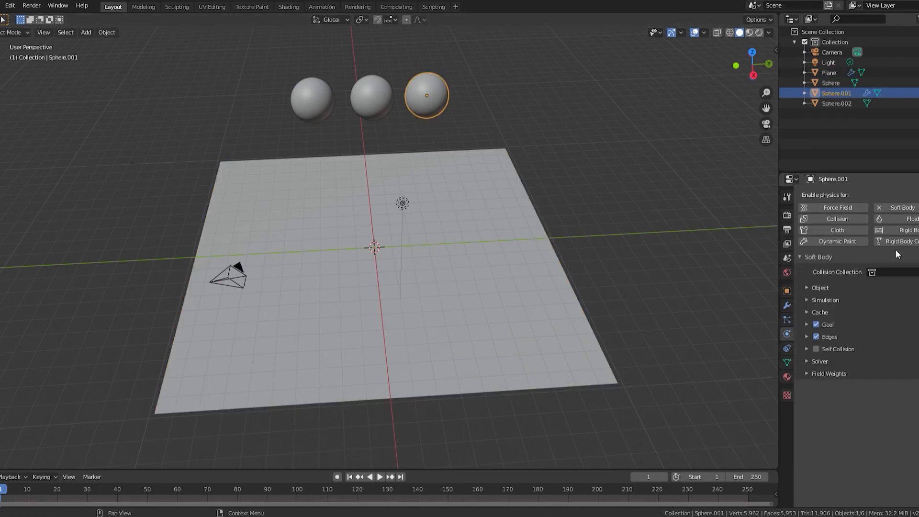
click(806, 337)
scroll(862, 355, down, 1)
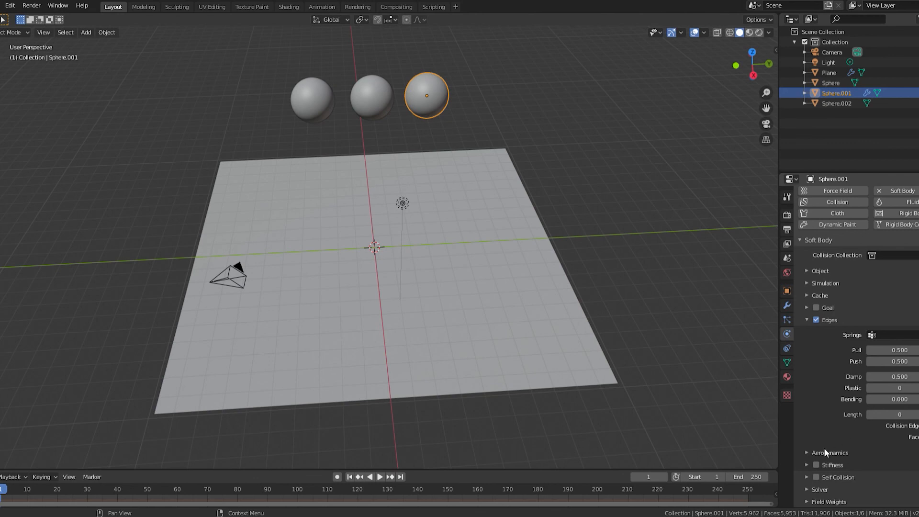
click(816, 464)
click(896, 400)
text(5)
Step: Enable Soft Body physics on the middle sphere with Goal off, Stiffness on and Bending set to 2
click(378, 102)
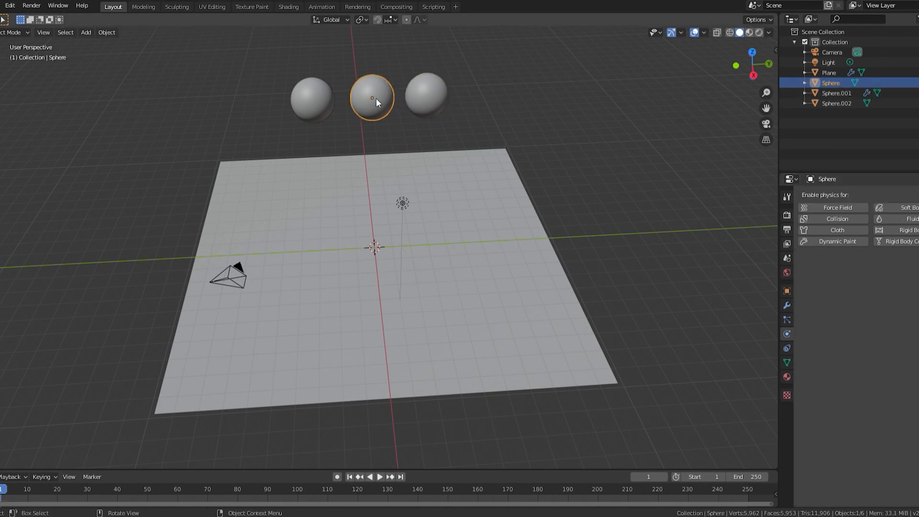
click(897, 207)
click(821, 324)
click(816, 481)
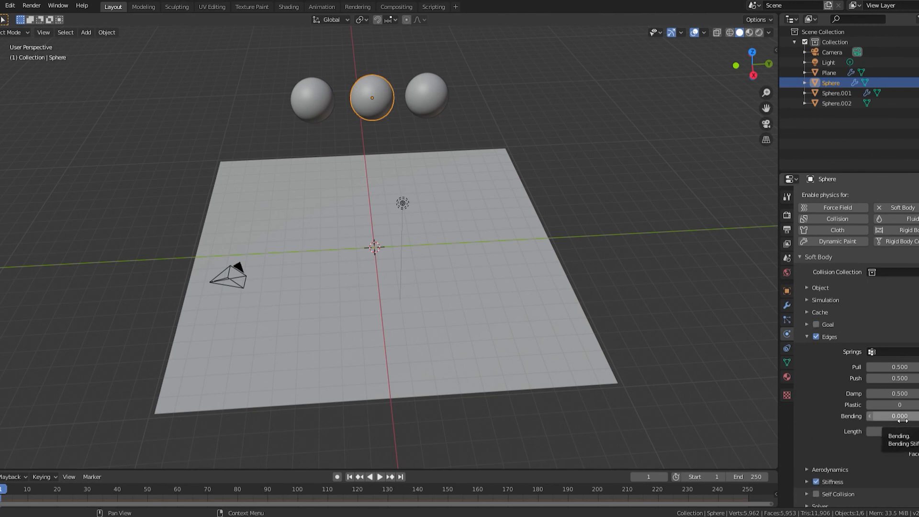
click(902, 416)
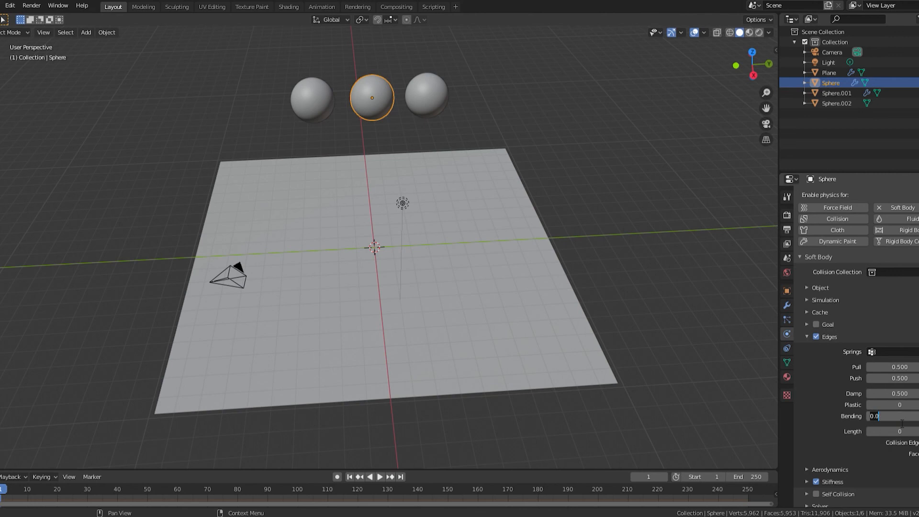
text(2)
Step: Enable Soft Body physics on Sphere.002 with Goal off, Stiffness on and Bending at 0
click(301, 99)
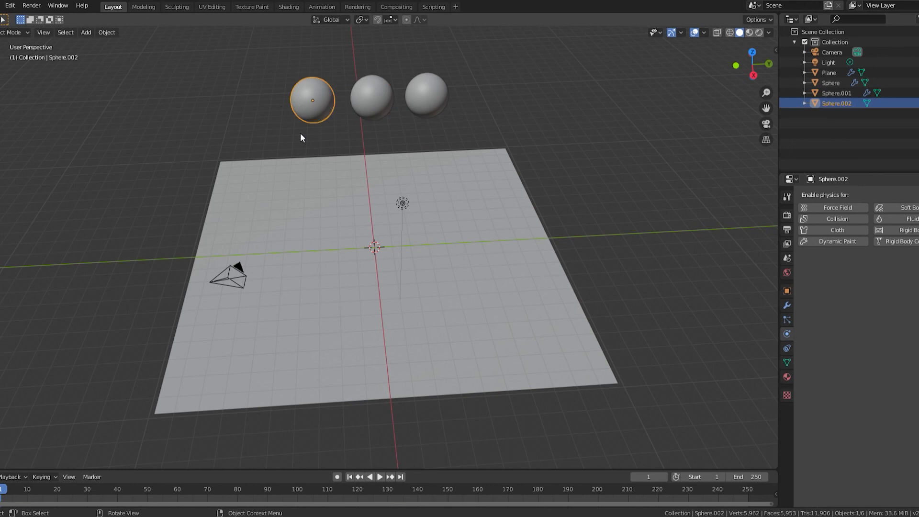
click(894, 207)
click(816, 324)
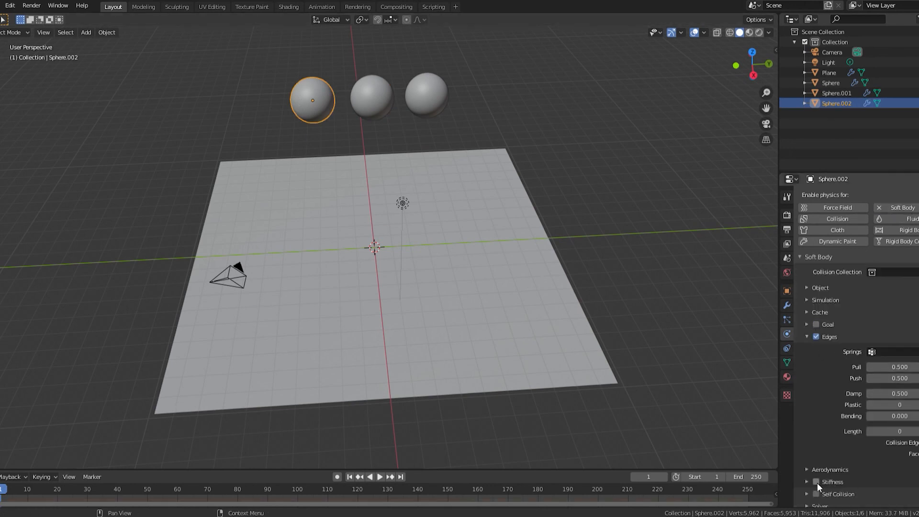
click(895, 418)
key(Return)
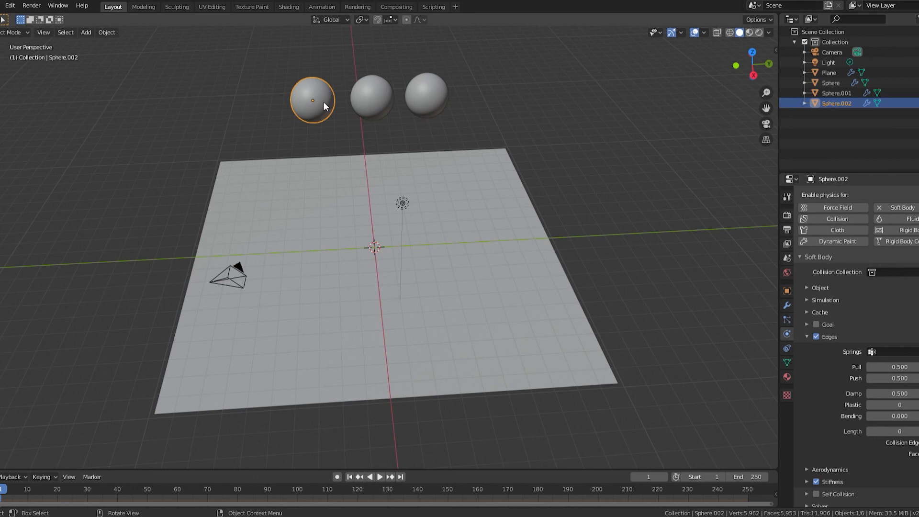
Step: Bake the soft body simulation cache of Sphere.002
click(313, 164)
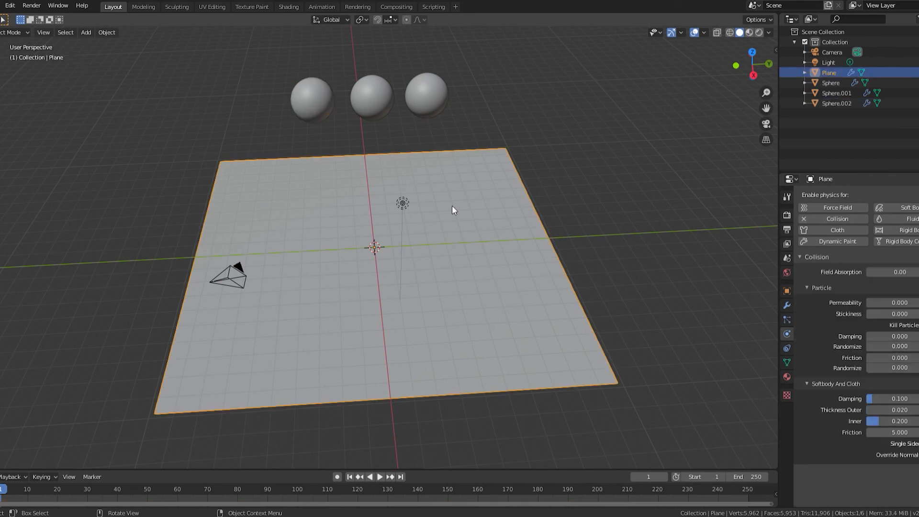
click(314, 99)
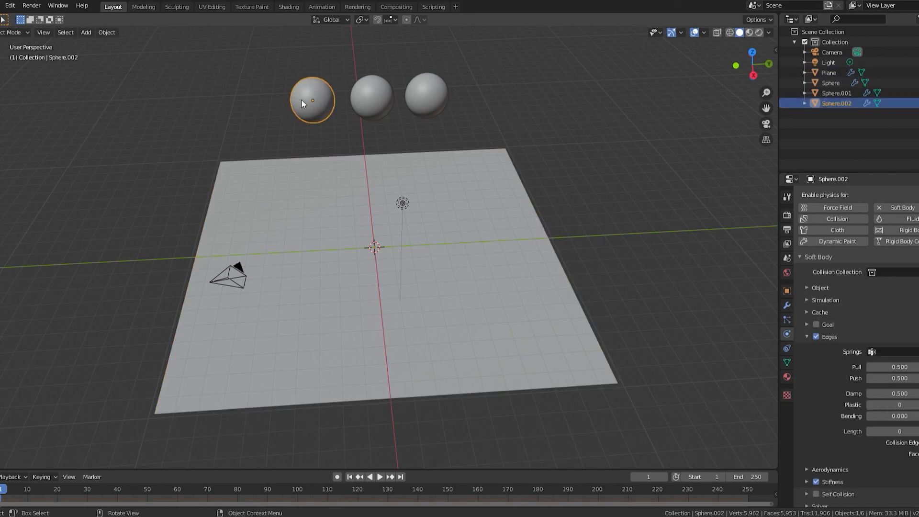
scroll(814, 392, down, 1)
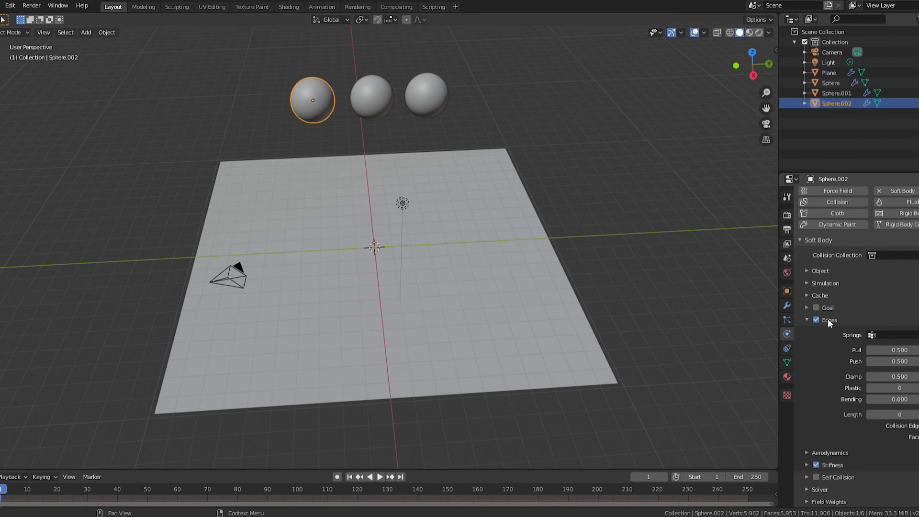
click(819, 296)
click(825, 426)
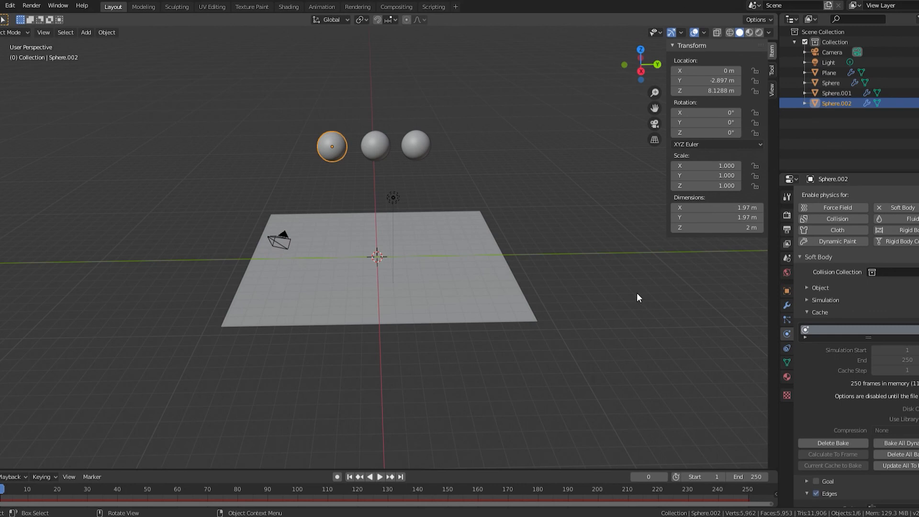
mouse_move(503, 277)
middle_down()
mouse_move(527, 283)
mouse_move(469, 289)
mouse_move(496, 284)
middle_up()
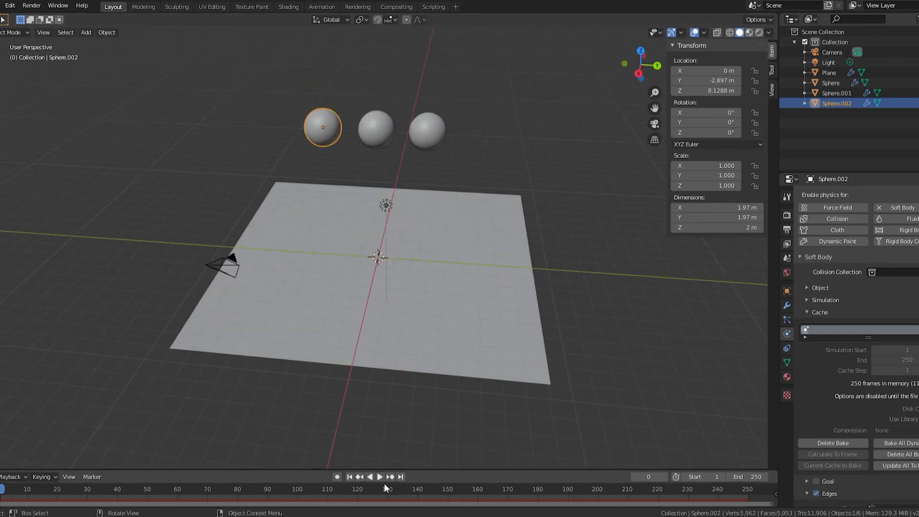
Step: Play the baked simulation to frame 114 and examine the deformed shapes of the three spheres up close
click(379, 477)
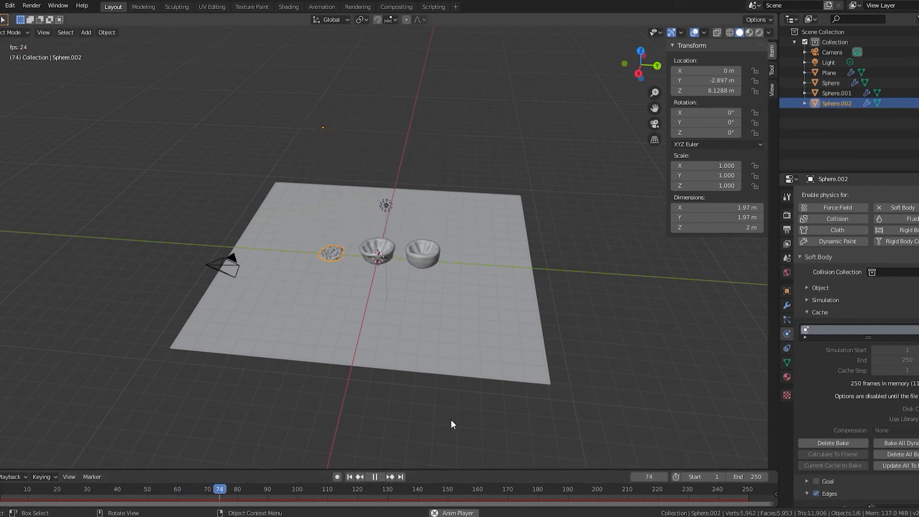
click(375, 476)
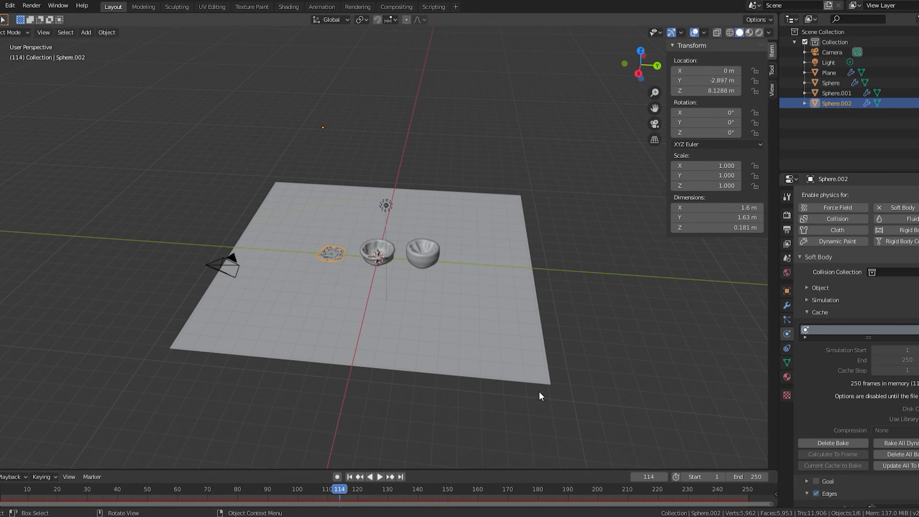
scroll(527, 385, up, 3)
middle_drag(522, 384, 484, 285)
click(487, 271)
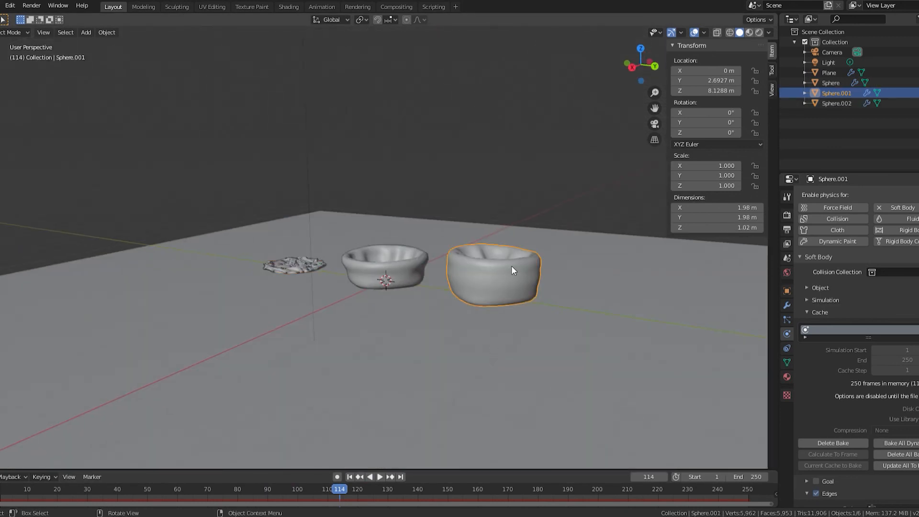
middle_drag(505, 265, 425, 274)
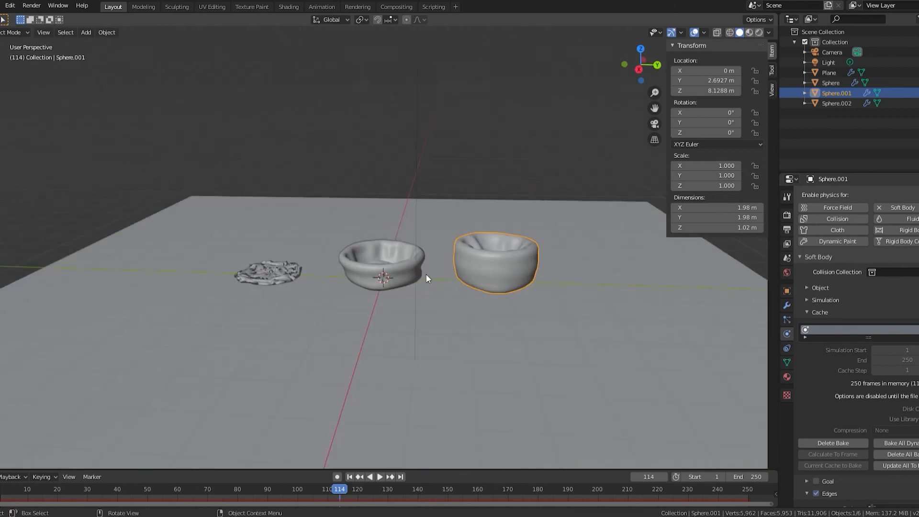
click(366, 267)
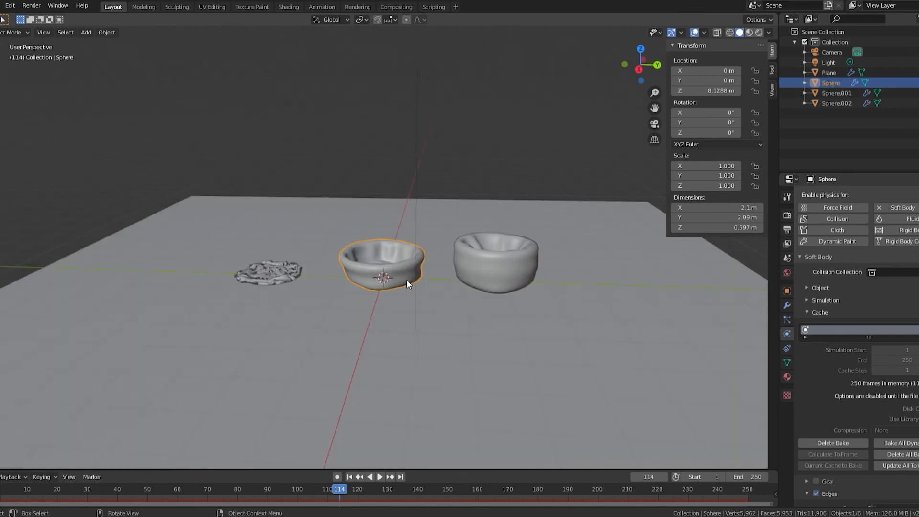
click(280, 274)
middle_drag(286, 277, 345, 283)
scroll(334, 314, up, 2)
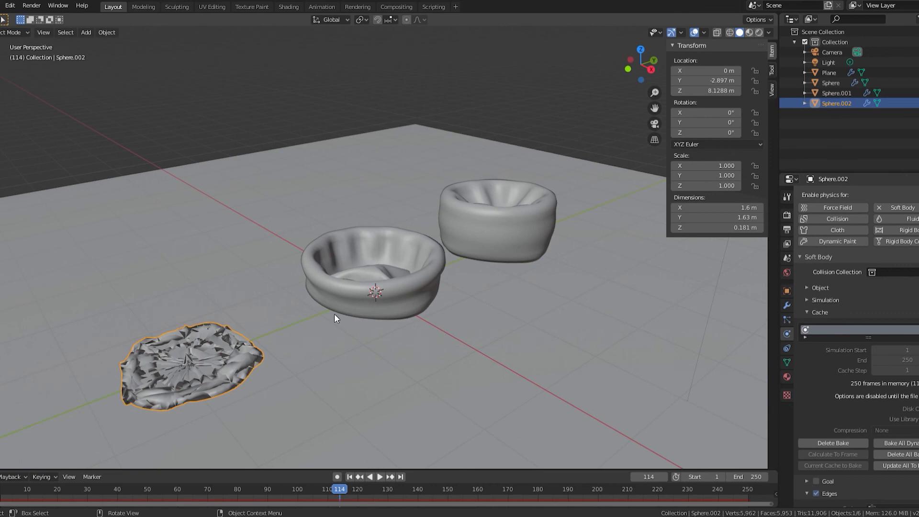
scroll(349, 371, down, 3)
middle_drag(350, 371, 371, 427)
scroll(438, 343, down, 2)
scroll(438, 347, up, 1)
Step: Return to frame 0, select the camera and enable Lock Camera to View
drag(333, 494, 4, 489)
click(152, 190)
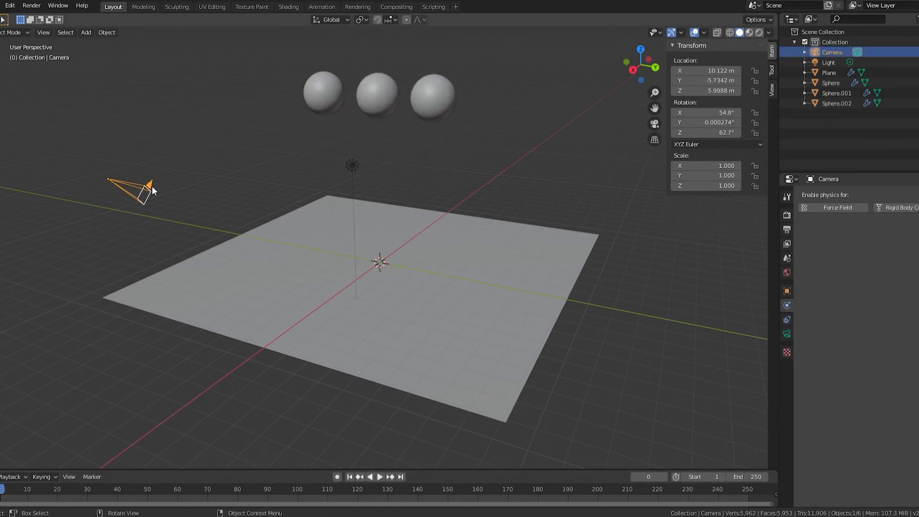
middle_drag(145, 201, 229, 233)
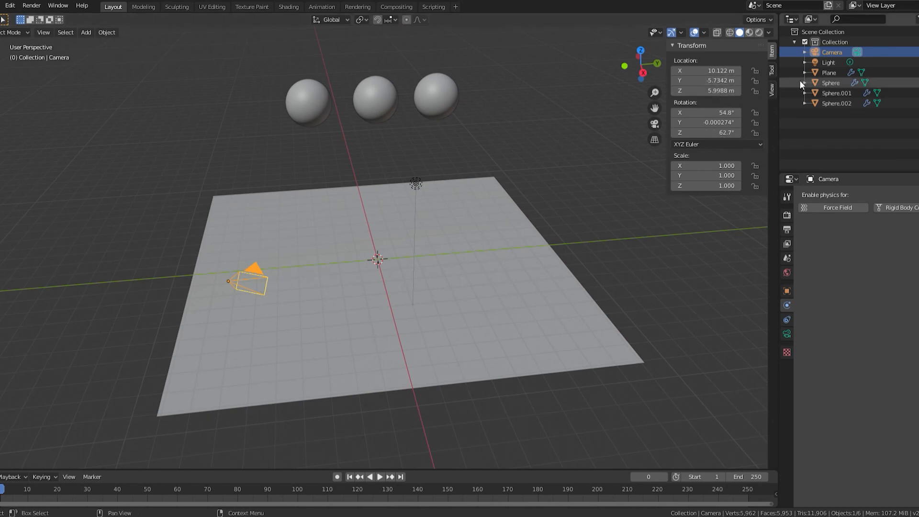
click(772, 90)
click(758, 171)
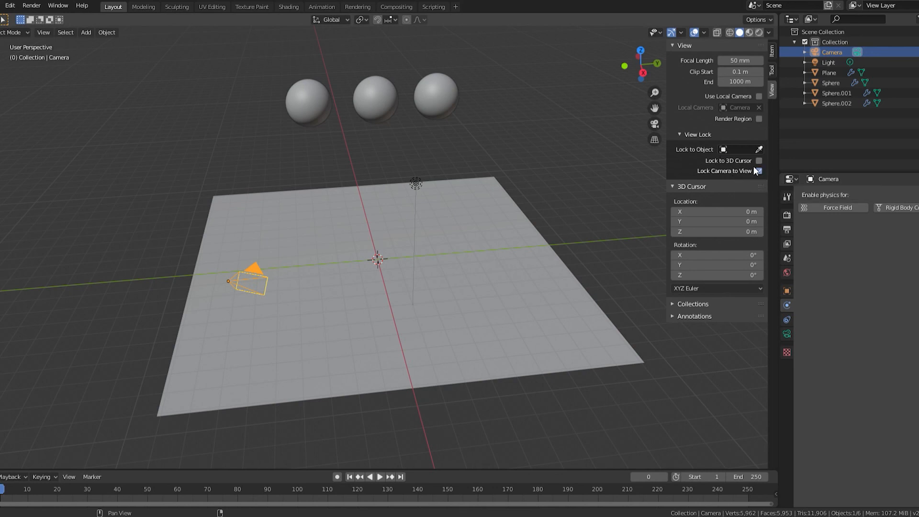
click(759, 170)
click(773, 50)
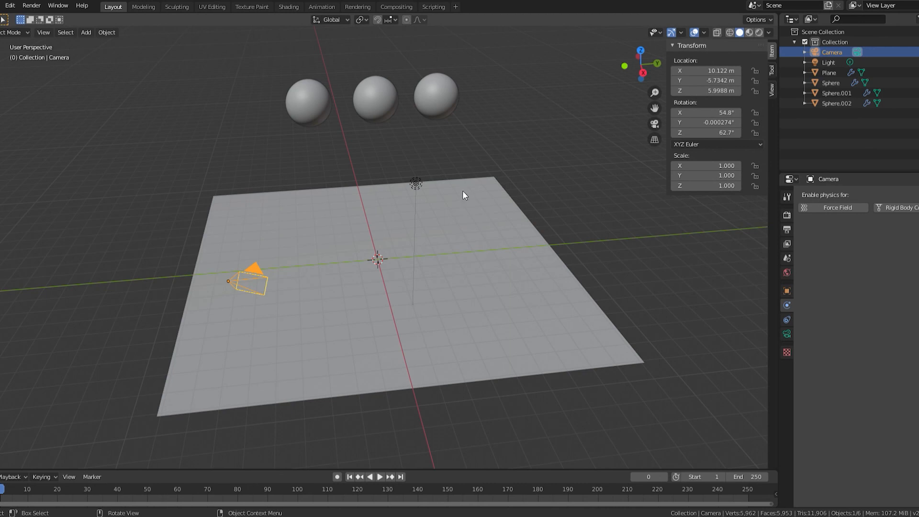
Step: Frame the three spheres through the camera at about X 12.1 m, Z 9.2 m and keyframe its location at frame 0
key(KP_0)
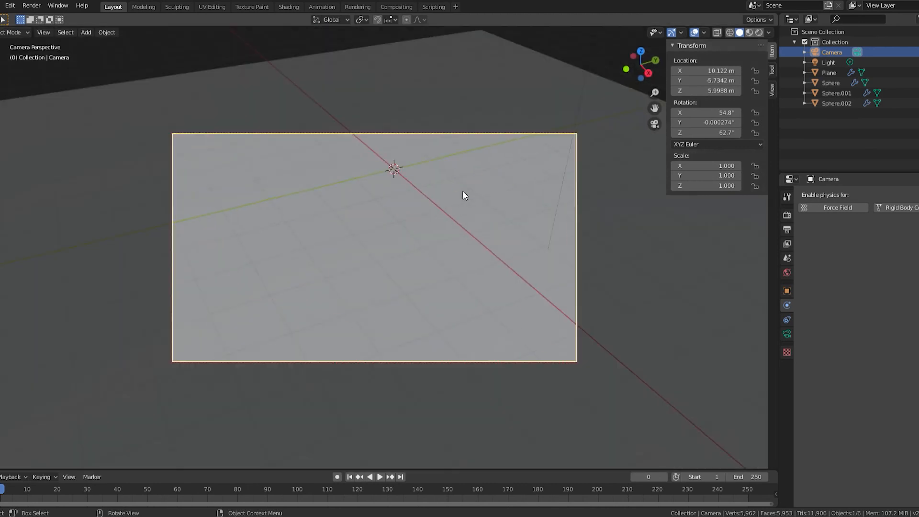
click(655, 126)
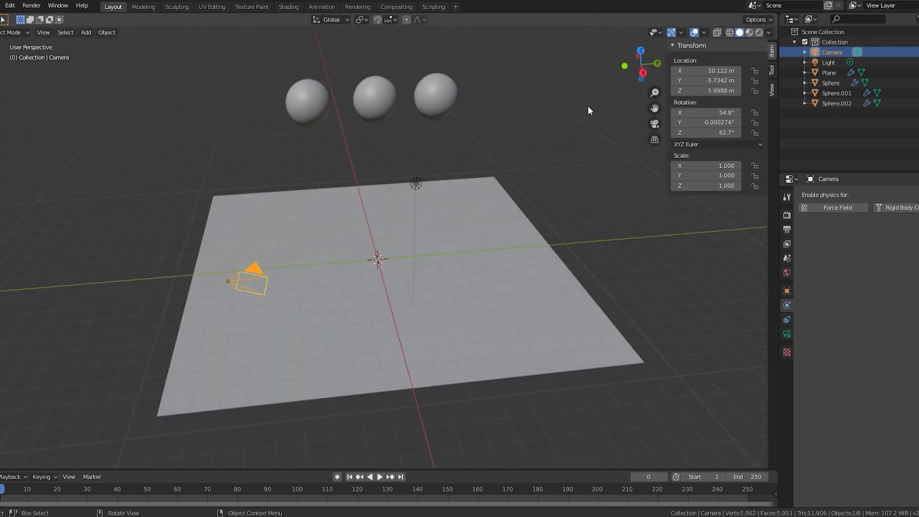
click(654, 126)
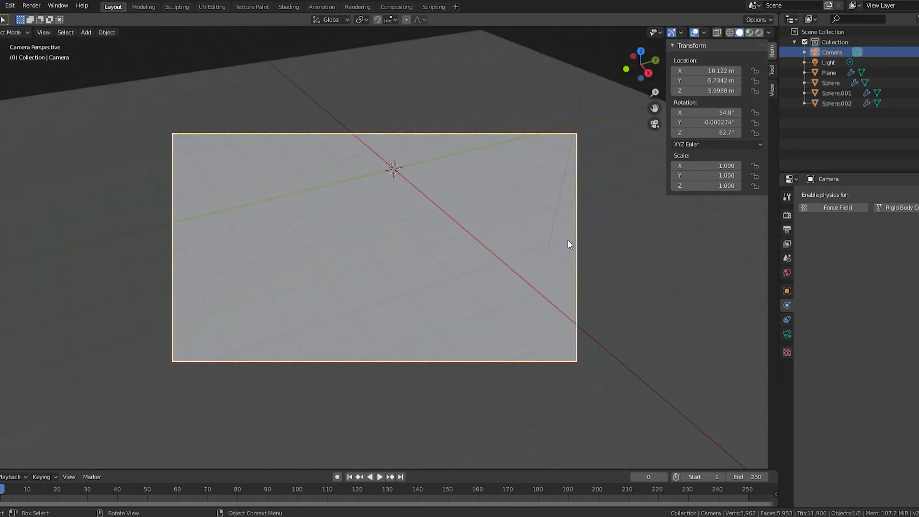
middle_drag(629, 258, 593, 224)
drag(654, 108, 625, 496)
scroll(608, 207, down, 2)
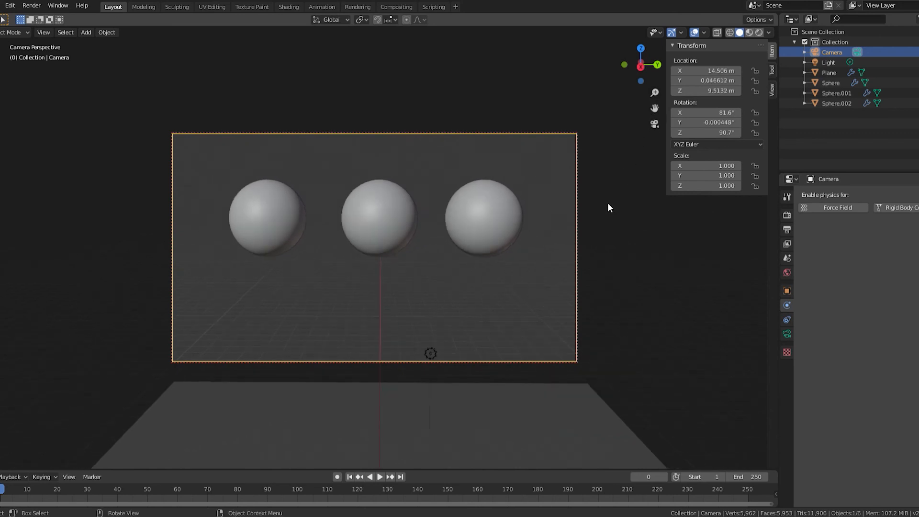
scroll(608, 207, up, 2)
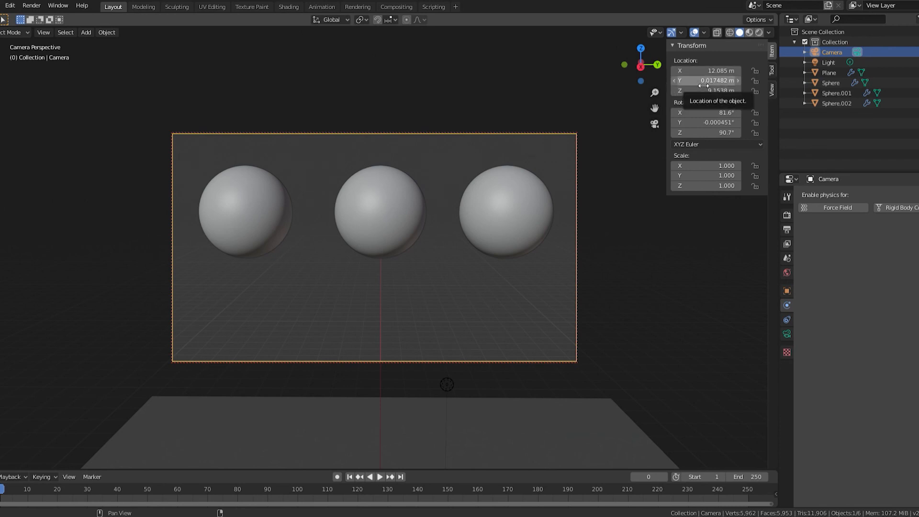
key(i)
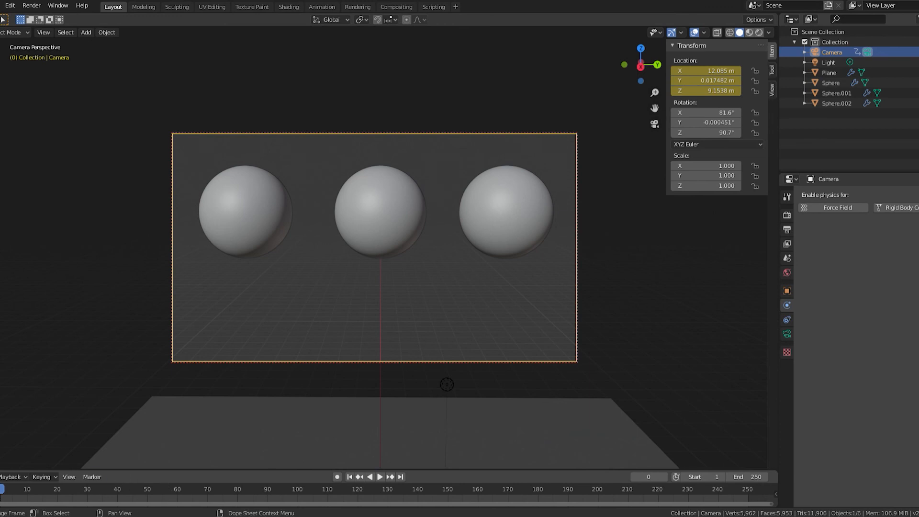
Step: At frame 45, lower the camera to about Z 2.9 m to frame the landed spheres and keyframe its location
click(655, 123)
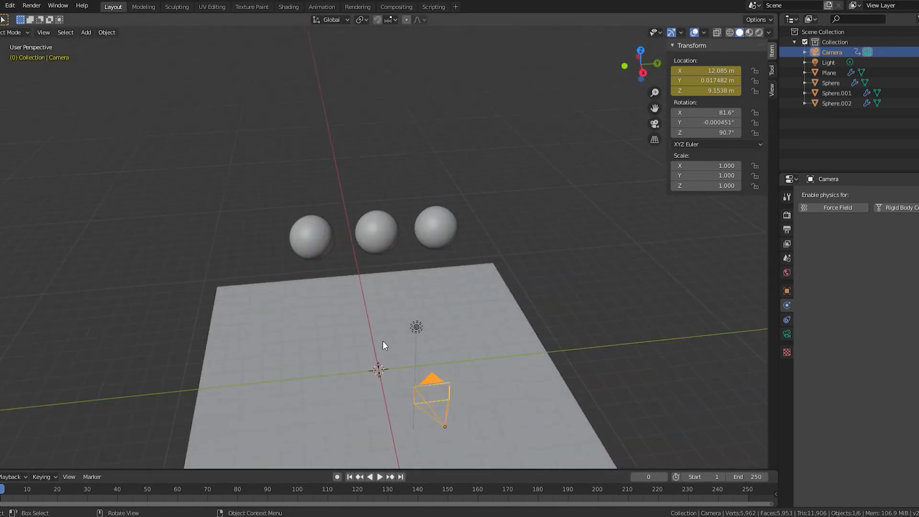
key(space)
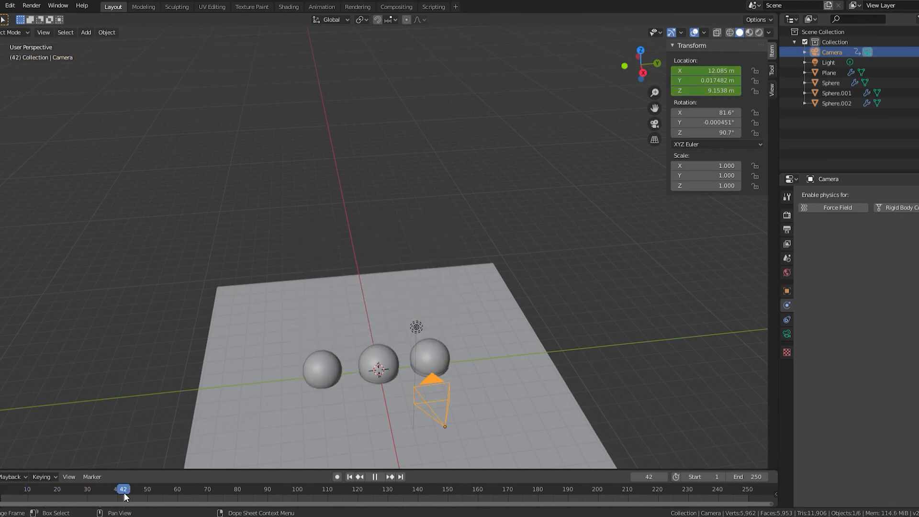
key(space)
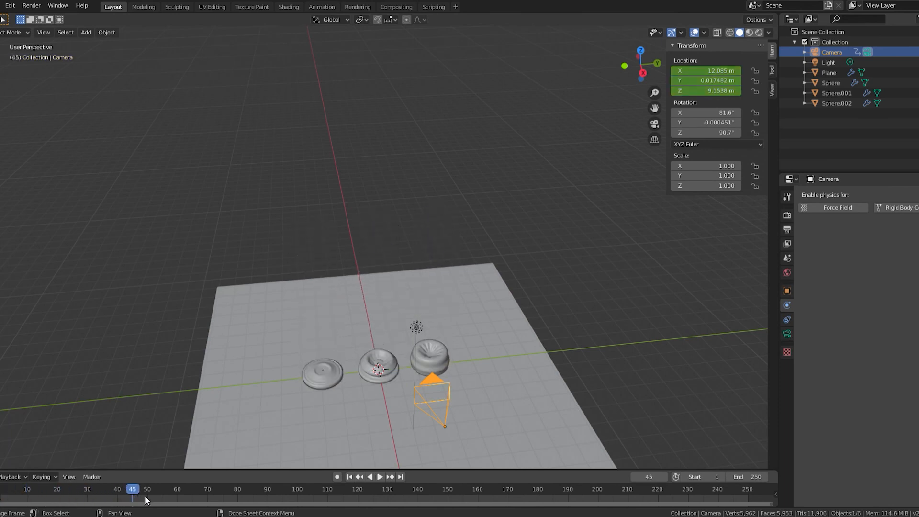
middle_drag(420, 397, 569, 331)
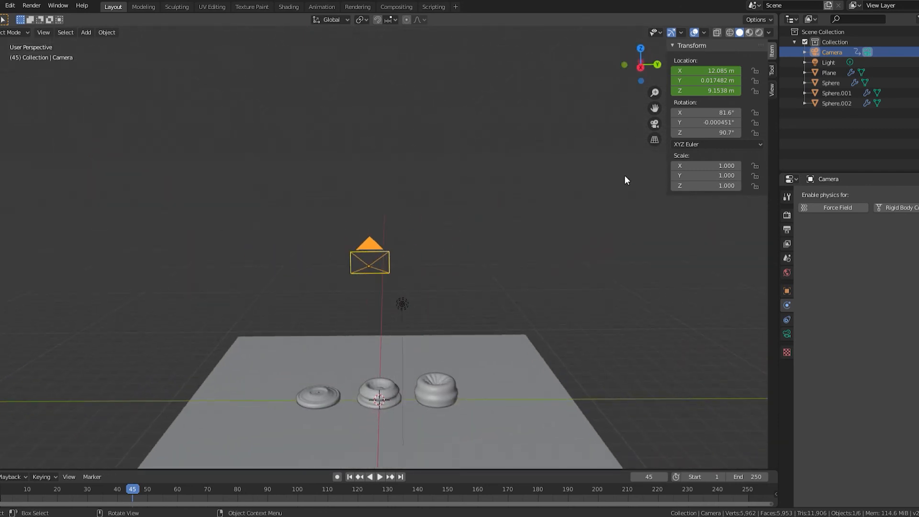
key(KP_0)
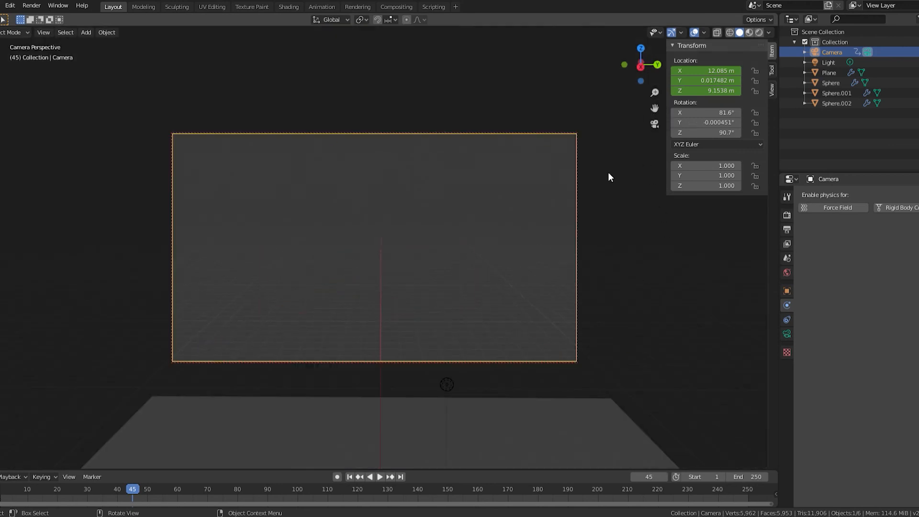
shift+middle_drag(420, 353, 419, 318)
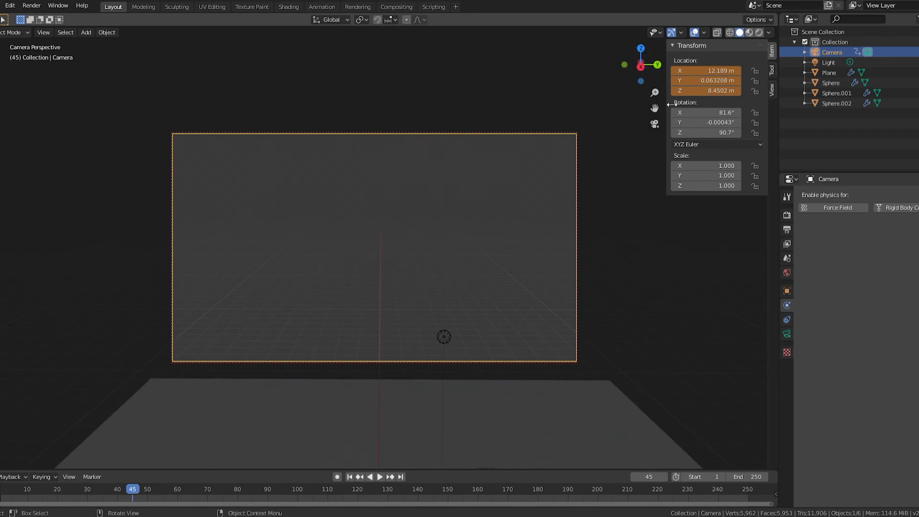
drag(660, 112, 665, 0)
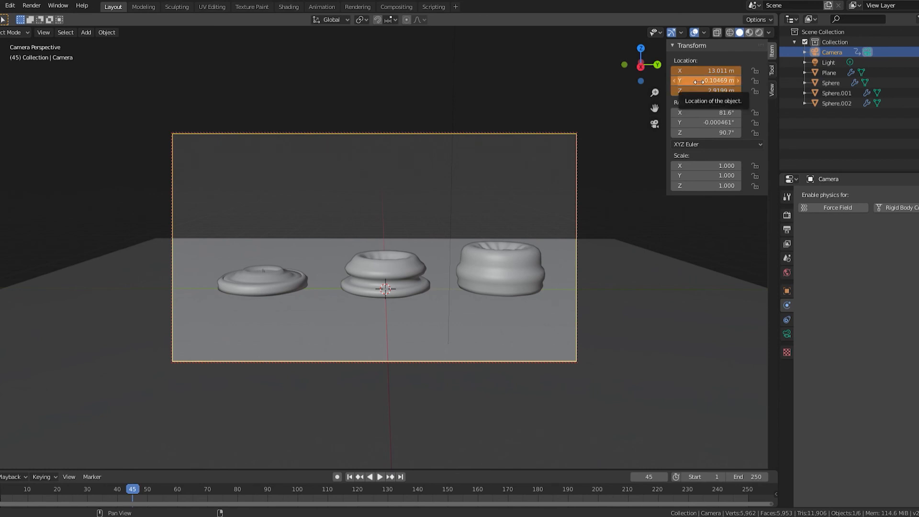
key(i)
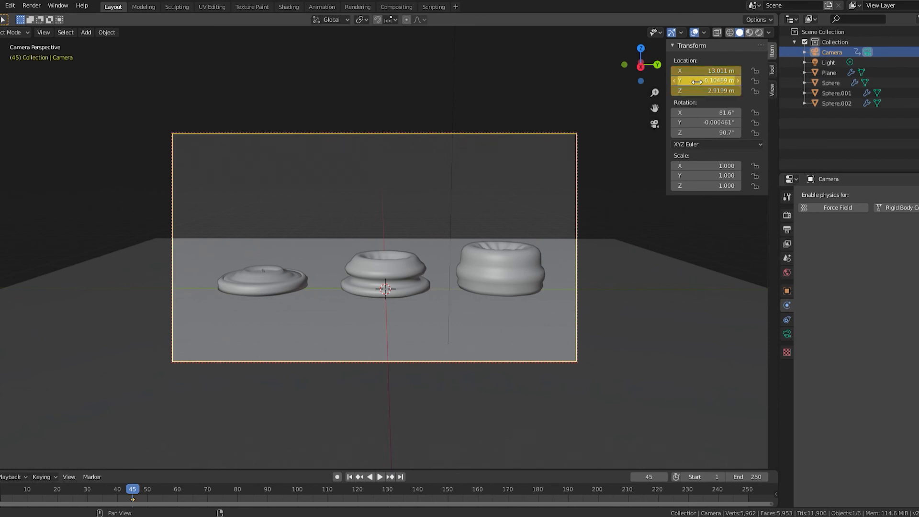
Step: Play the animation from frame 0 through the camera, then check the camera's start position from outside at frame 0
click(2, 490)
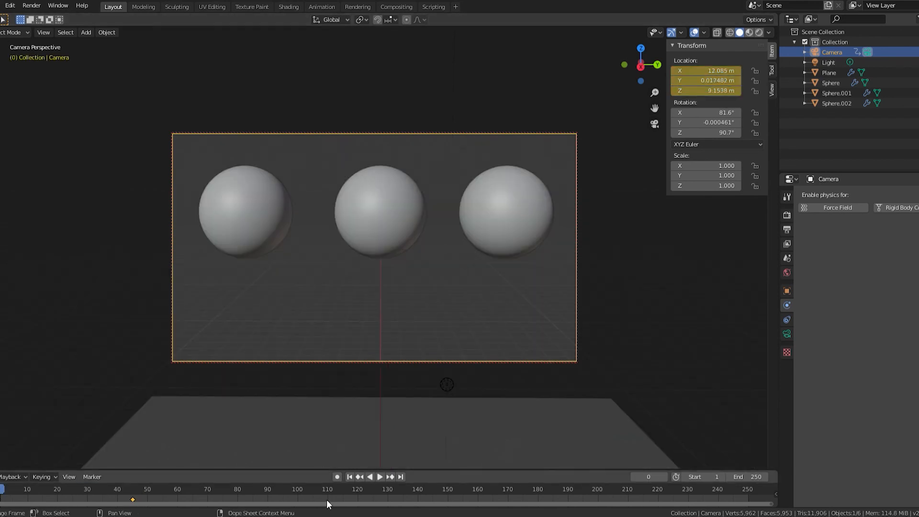
click(376, 477)
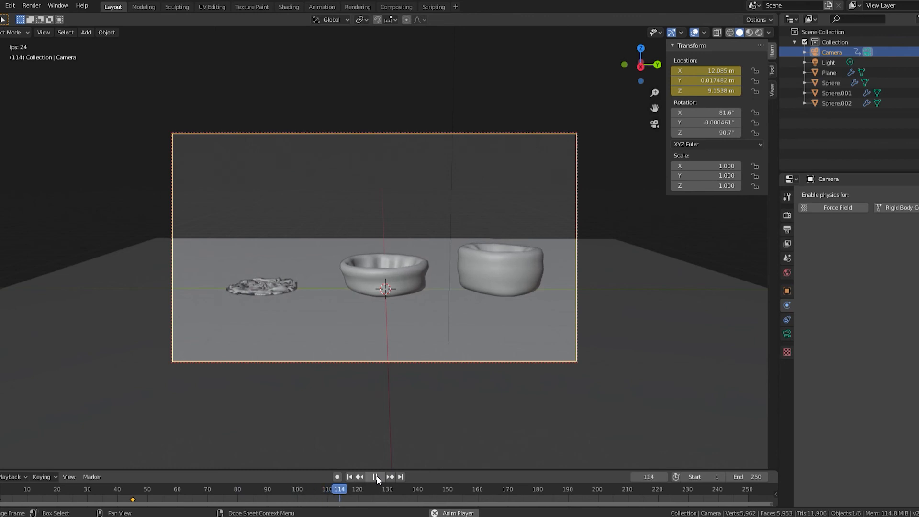
click(376, 476)
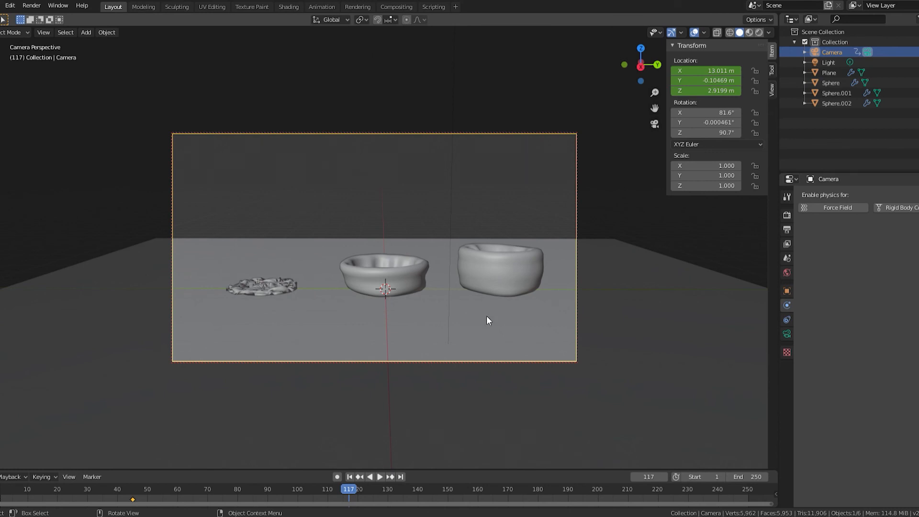
click(654, 124)
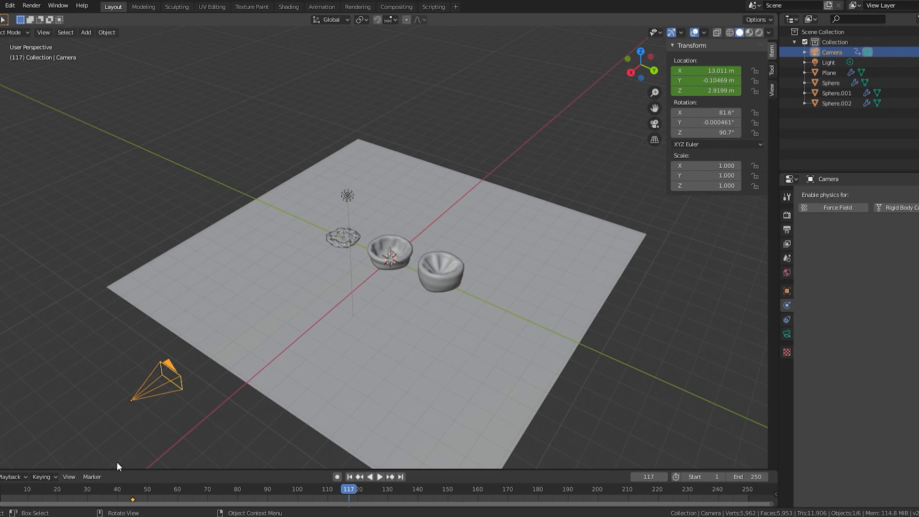
click(1, 492)
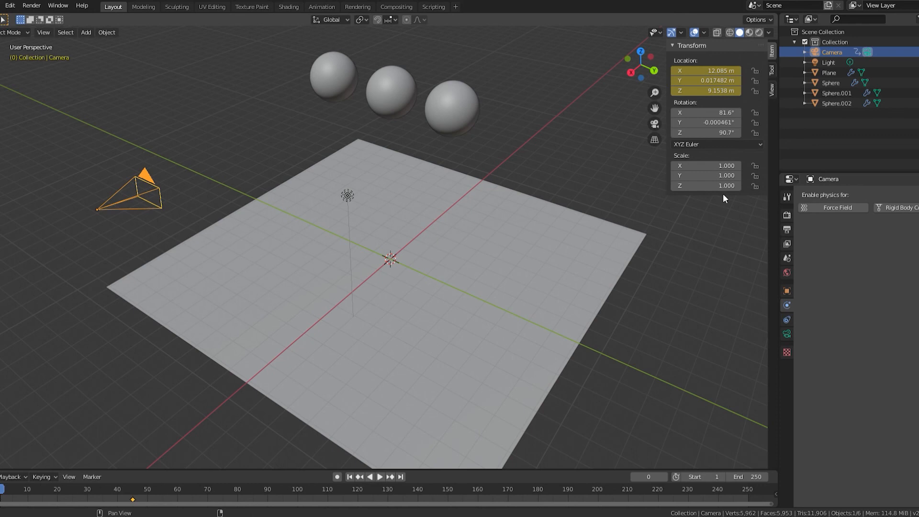
Step: Hide the transform sidebar and switch the viewport to rendered shading
key(n)
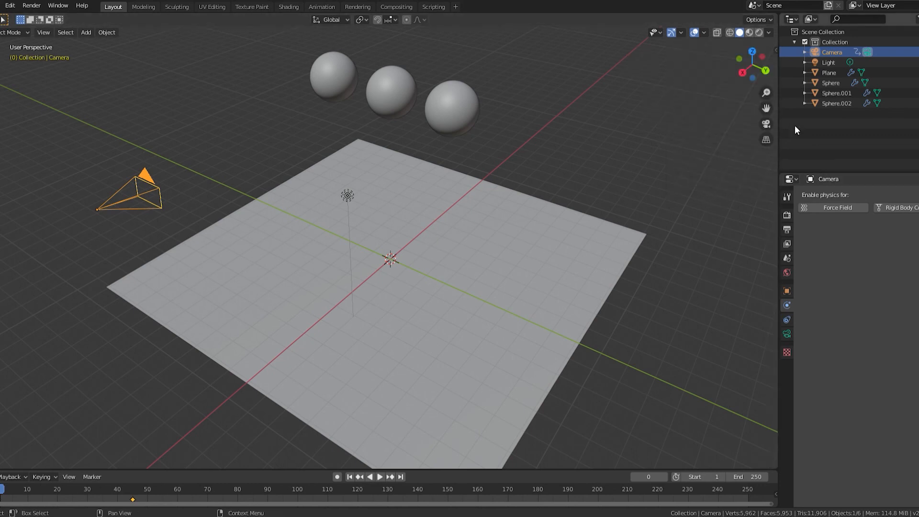
click(758, 33)
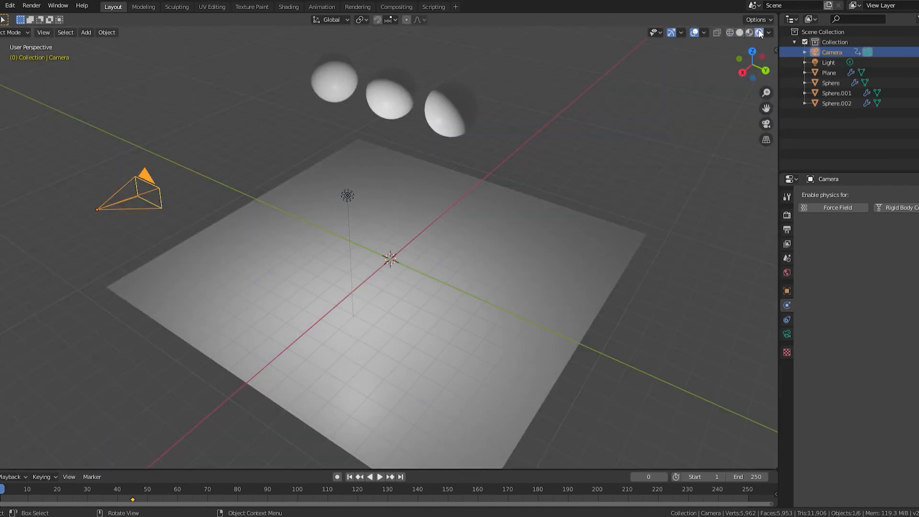
middle_drag(524, 214, 544, 202)
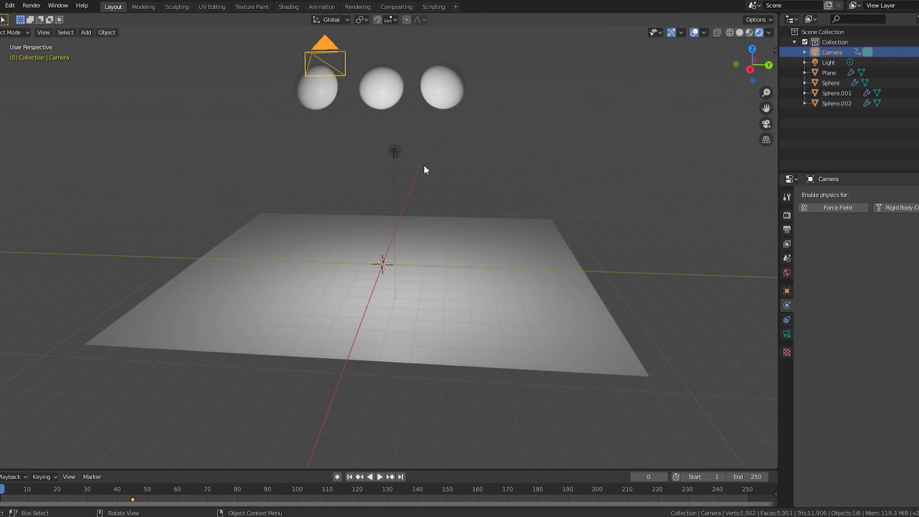
Step: Change the scene's point light to a Sun light
click(394, 153)
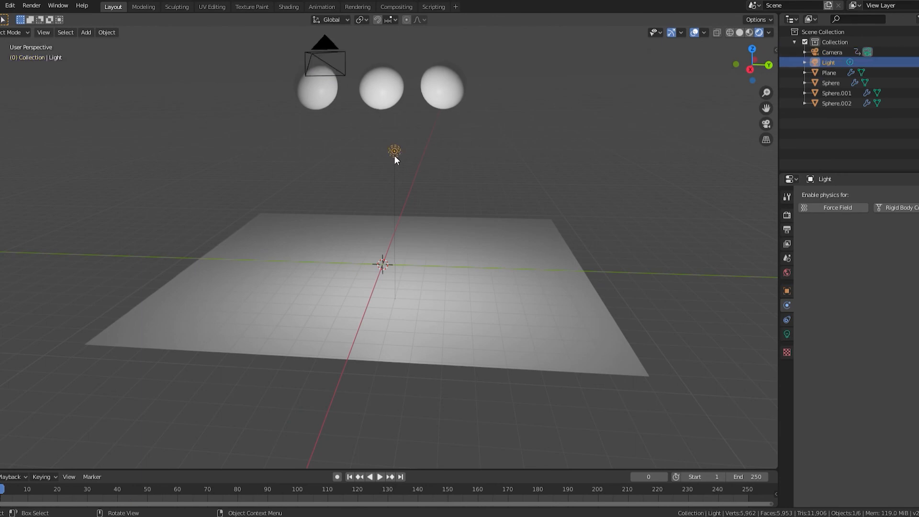
click(787, 334)
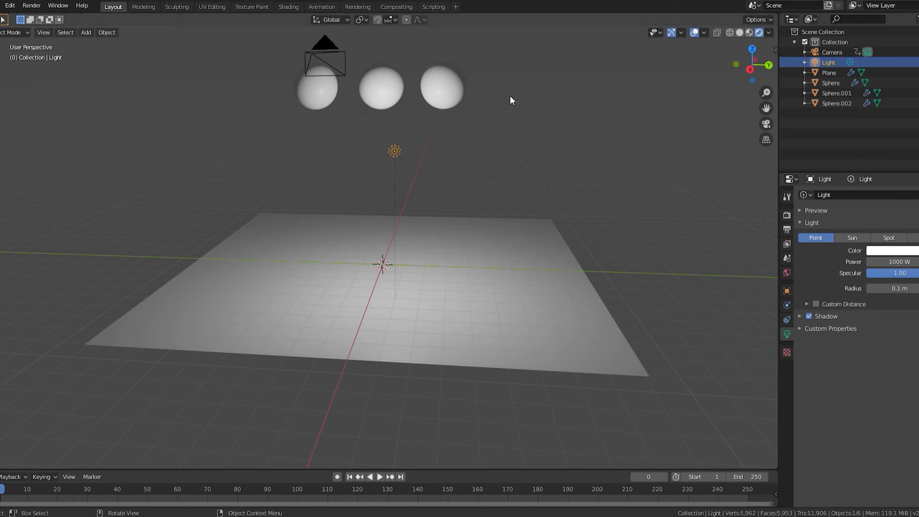
click(852, 239)
middle_drag(538, 211, 544, 239)
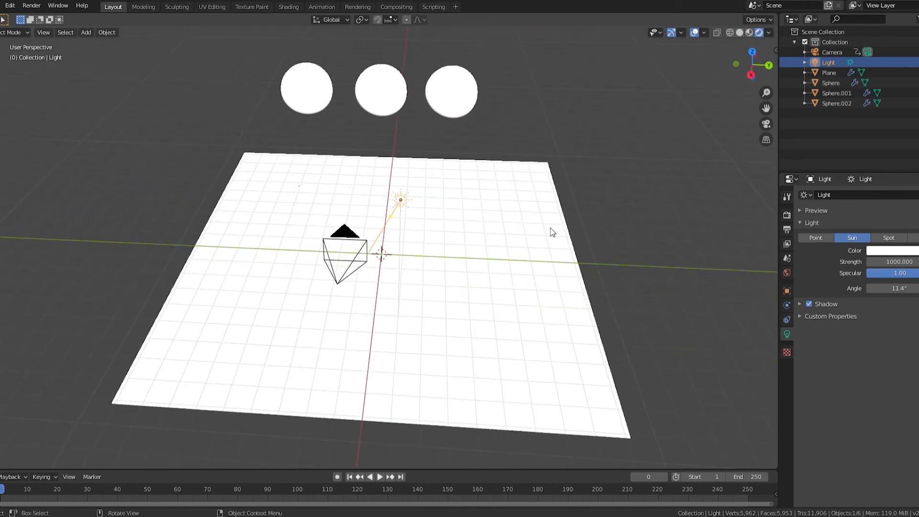
Step: Set the Sun light's strength to 8
middle_drag(579, 191, 492, 158)
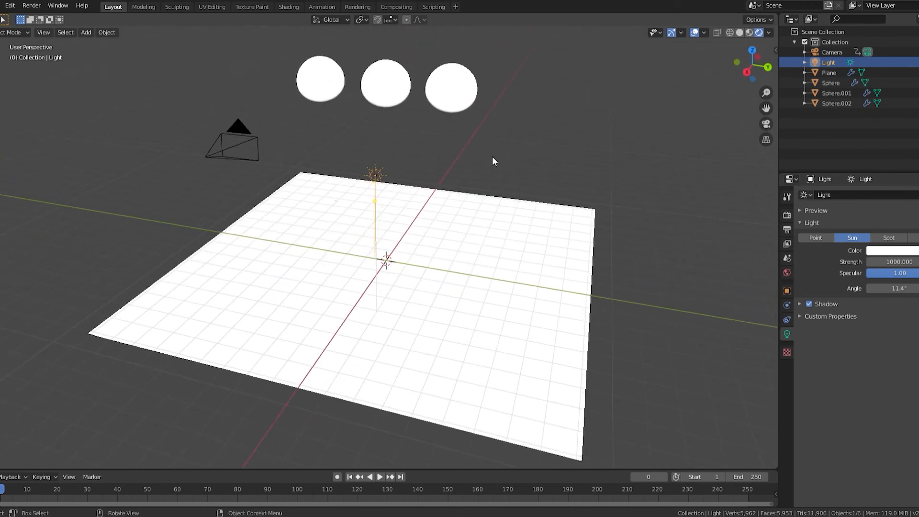
click(889, 262)
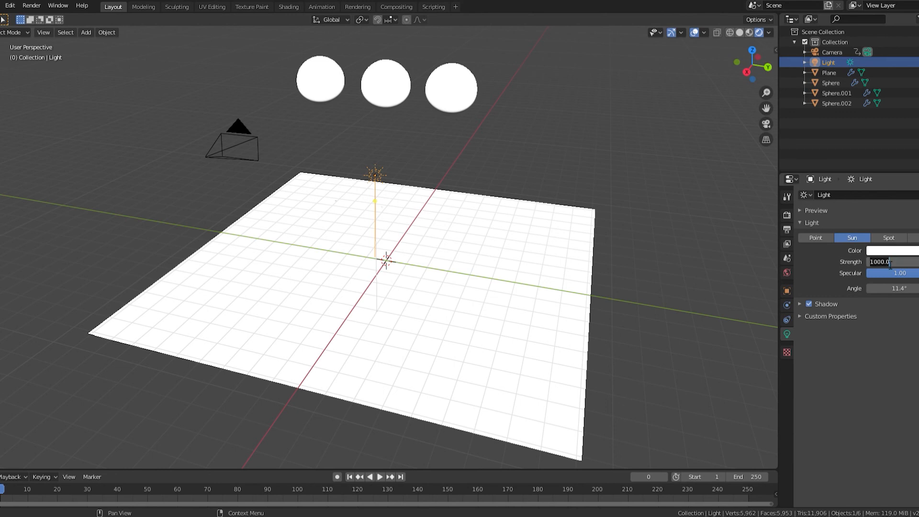
text(8)
key(Return)
Step: Rotate the Sun light slightly about the global Z axis to shift the spheres' shadows on the plane
mouse_move(531, 273)
middle_down()
mouse_move(533, 254)
mouse_move(576, 246)
mouse_move(544, 260)
mouse_move(487, 248)
middle_up()
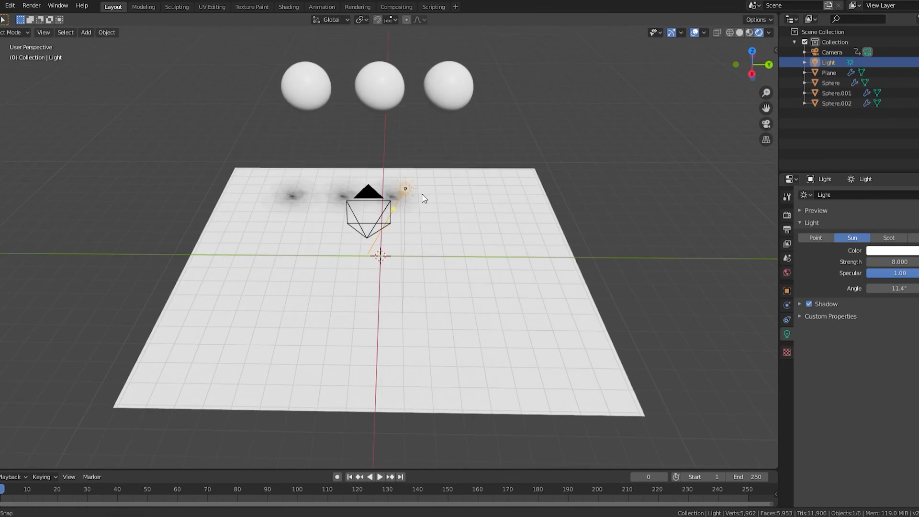
key(r)
key(z)
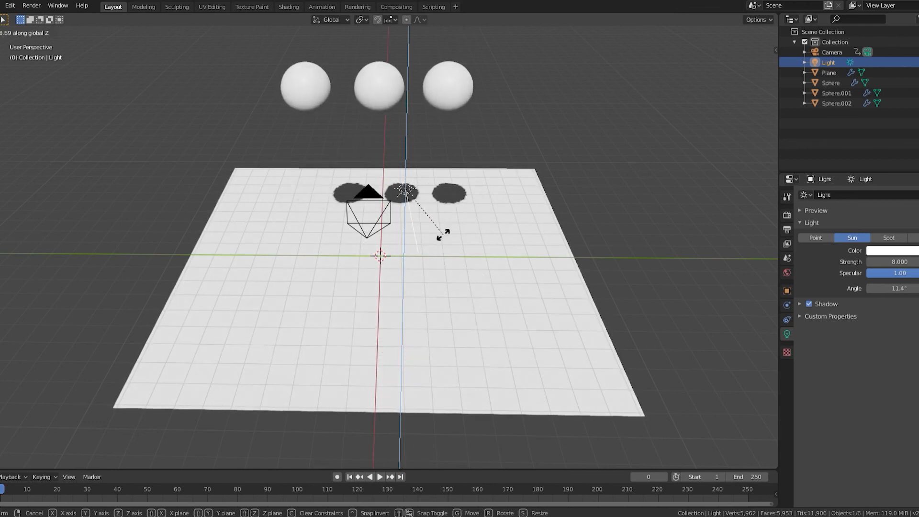
click(466, 225)
mouse_move(543, 257)
middle_down()
mouse_move(527, 273)
mouse_move(574, 262)
mouse_move(525, 246)
mouse_move(554, 249)
middle_up()
middle_drag(684, 235, 618, 207)
Step: Give the left sphere a new material and change its surface shader to Glossy BSDF
click(322, 86)
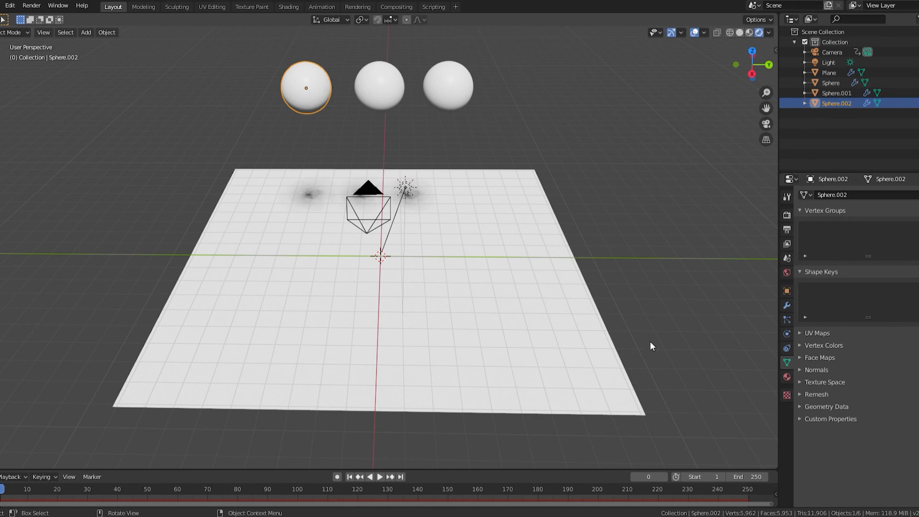
click(785, 377)
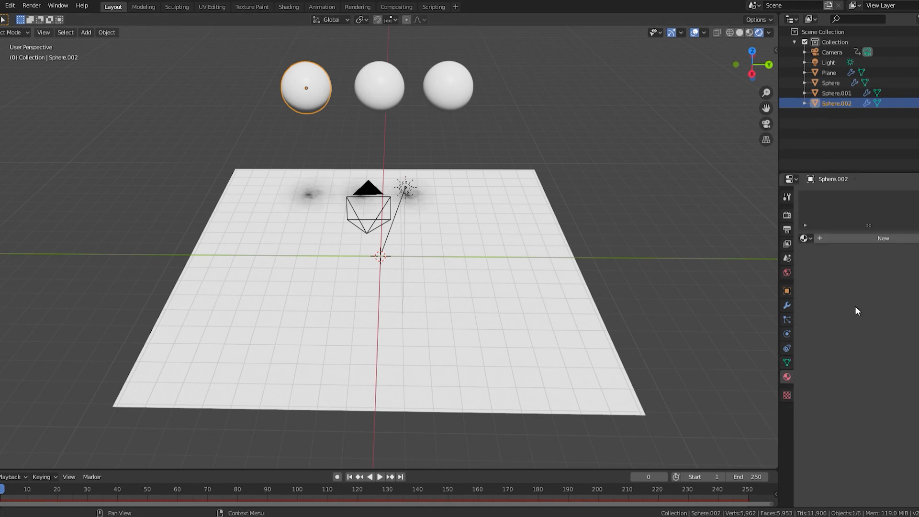
click(867, 238)
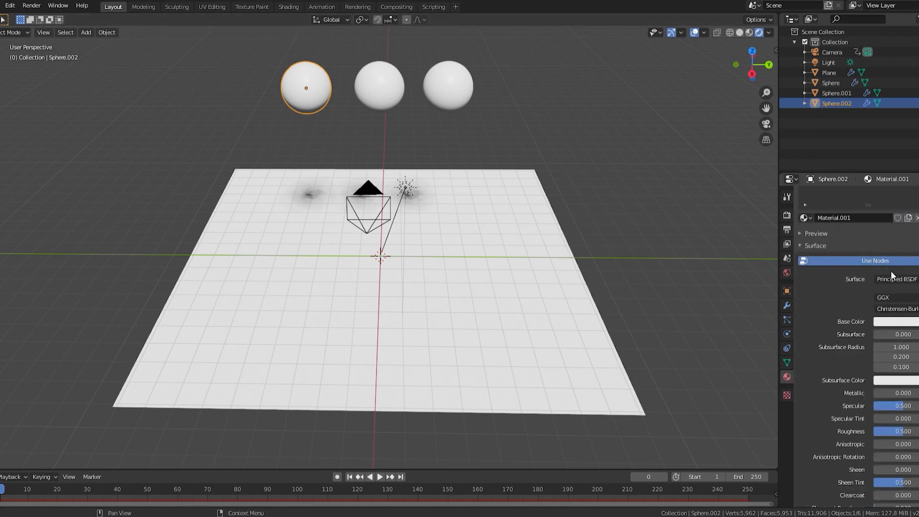
click(813, 253)
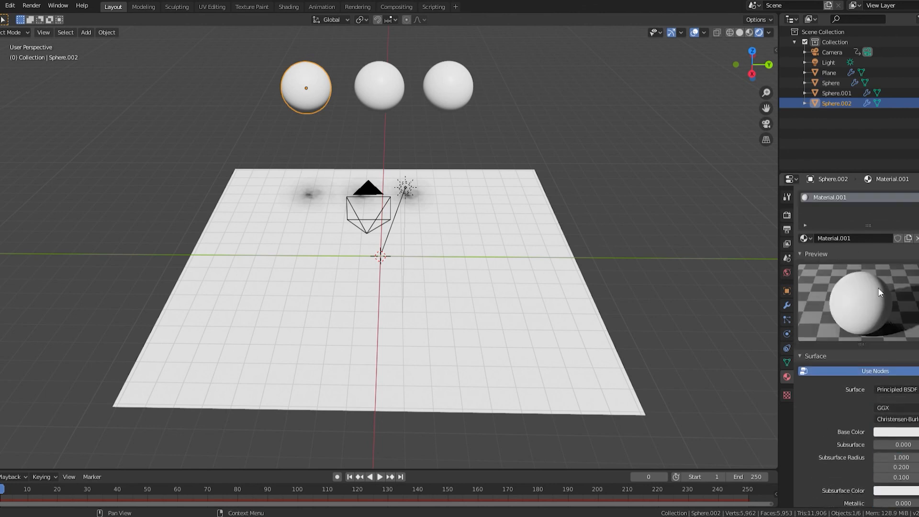
scroll(883, 323, down, 1)
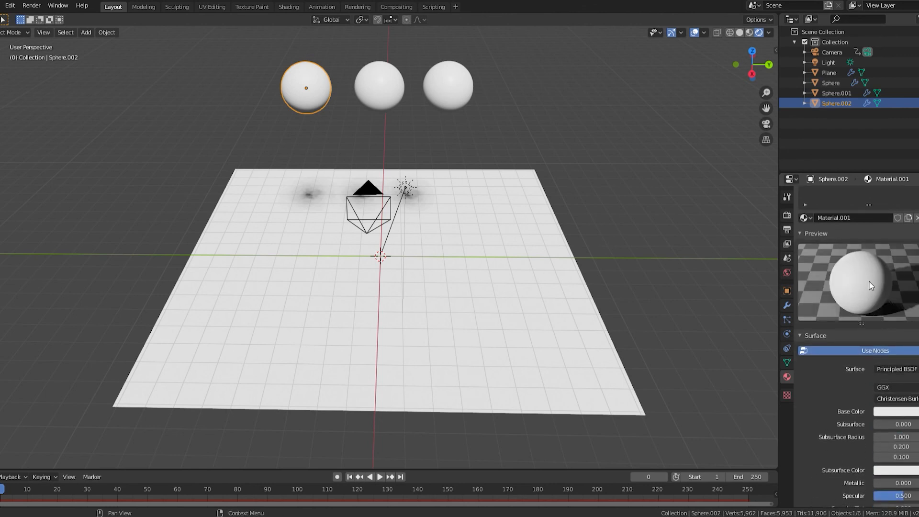
scroll(892, 298, down, 3)
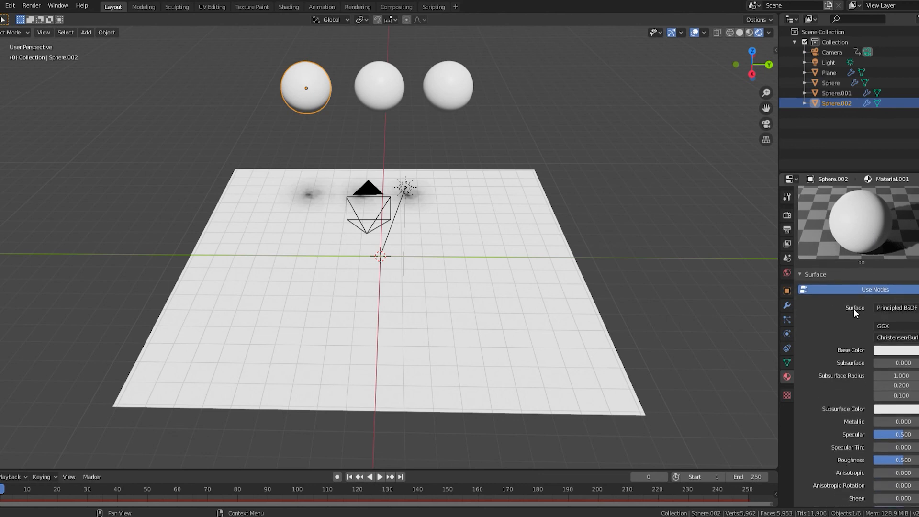
click(894, 307)
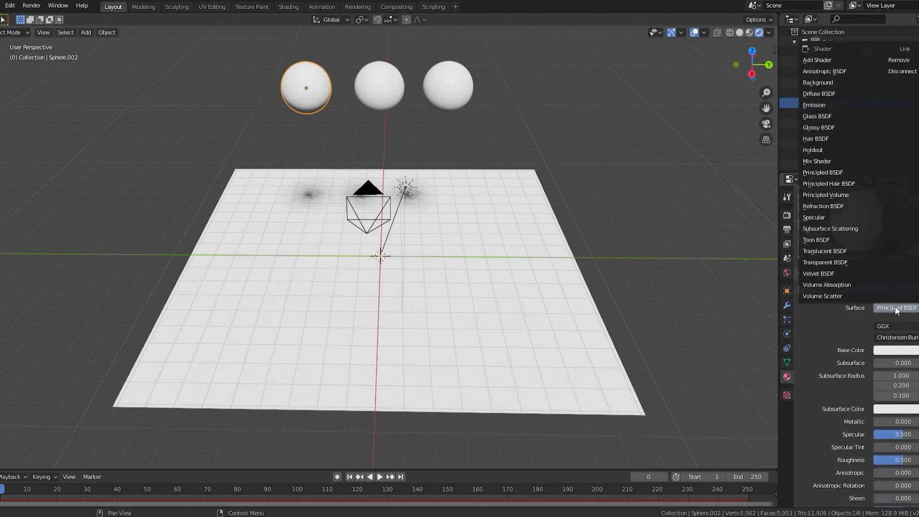
click(811, 130)
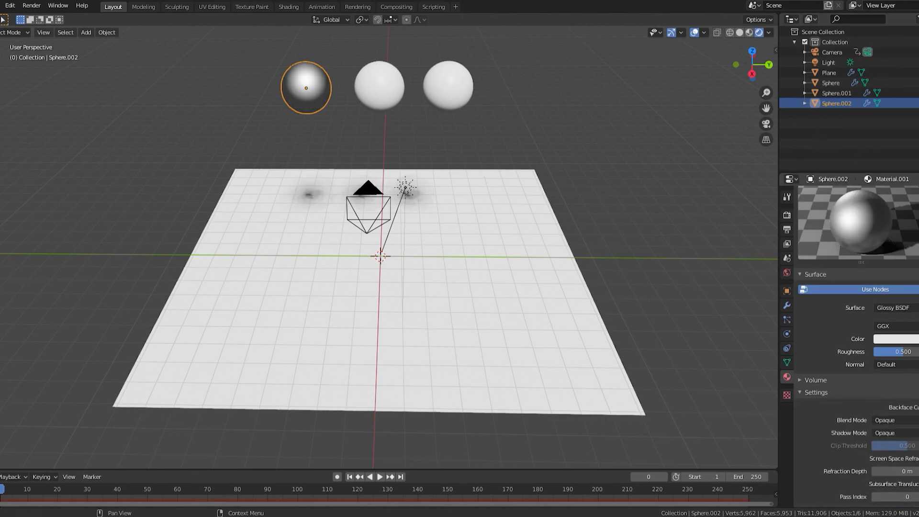
Step: Set the roughness of the left sphere's glossy material to 0.443
click(889, 351)
key(BackSpace)
text(.443)
key(Return)
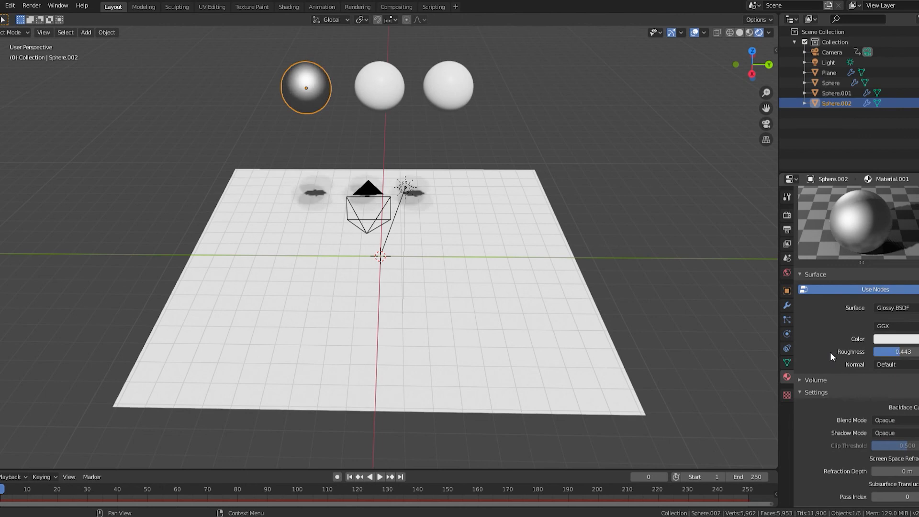
Step: Add a new material to the middle sphere
middle_drag(468, 210, 476, 153)
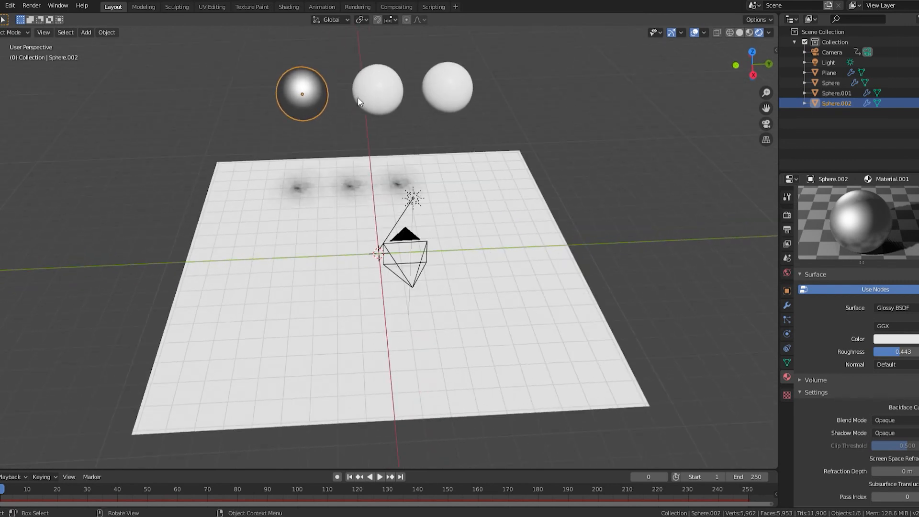
click(357, 96)
click(827, 237)
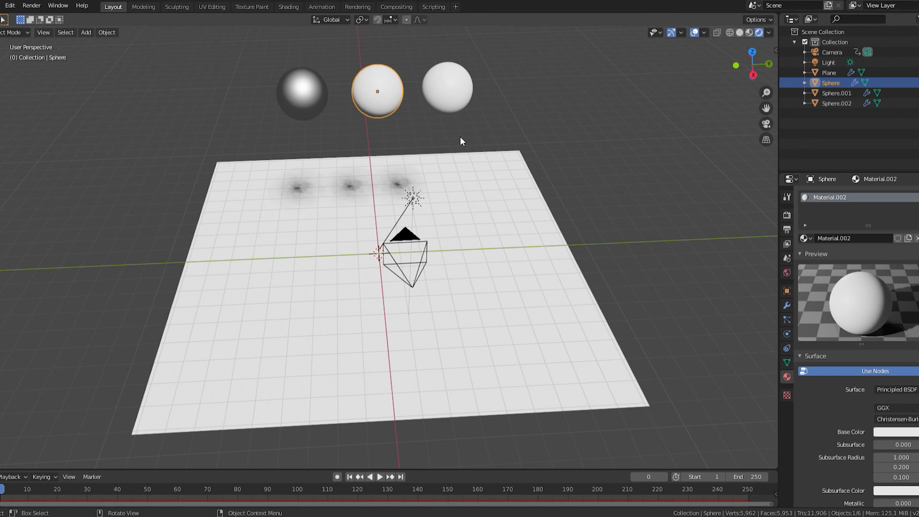
Step: Match the middle sphere's material to the left sphere's by using a Glossy BSDF surface with roughness 0.443
click(325, 105)
click(902, 434)
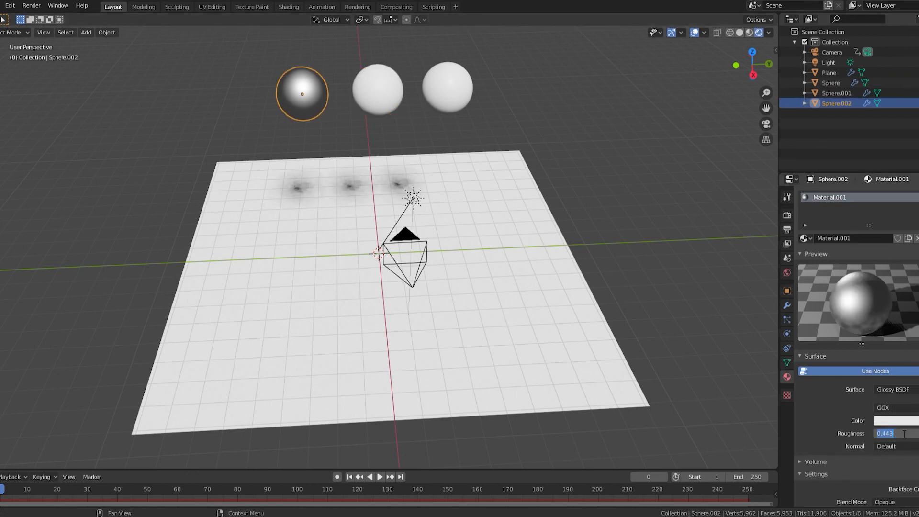
click(811, 411)
click(397, 105)
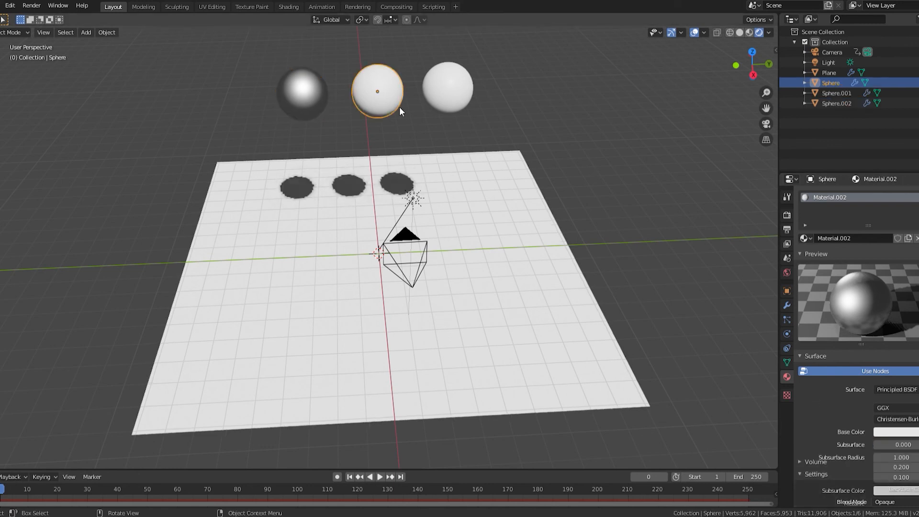
click(896, 389)
click(817, 208)
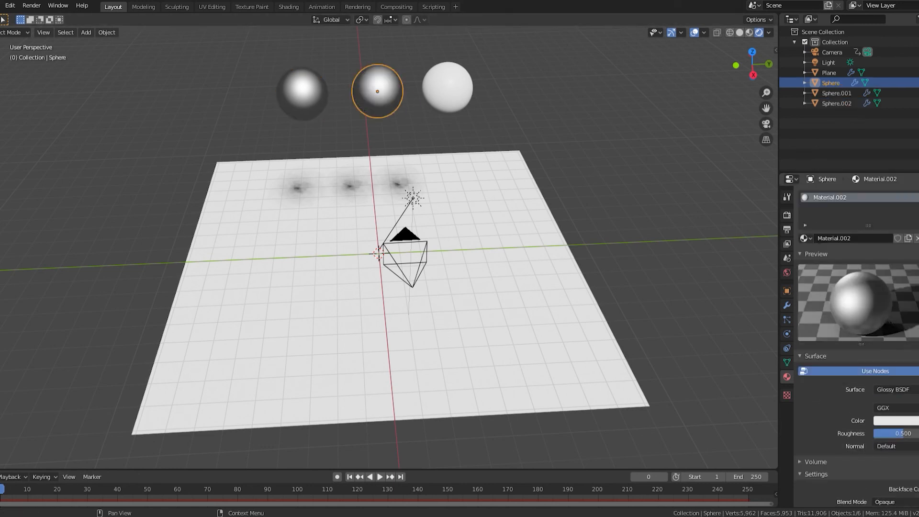
click(907, 433)
text(0.443)
key(Return)
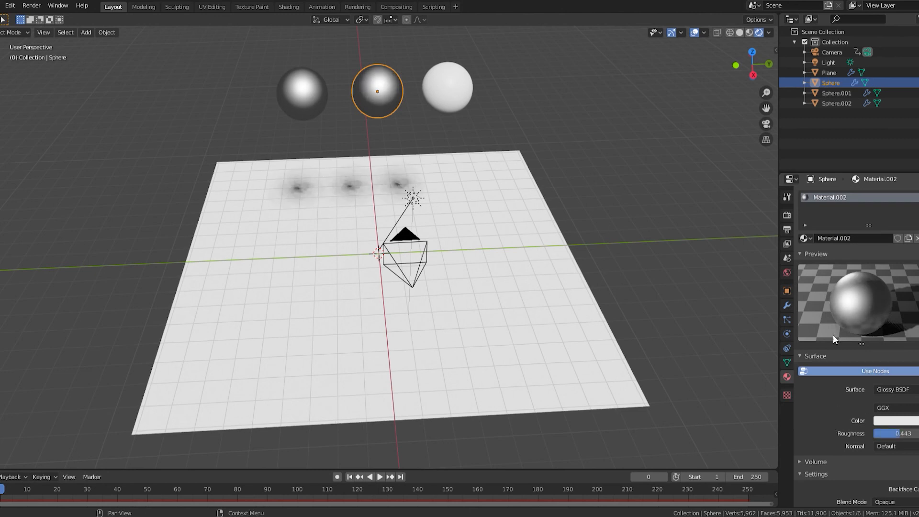
Step: Give the right sphere a new material with a Glossy BSDF surface and roughness 0.443
click(447, 88)
mouse_move(632, 149)
middle_down()
mouse_move(627, 123)
mouse_move(638, 134)
mouse_move(622, 140)
middle_up()
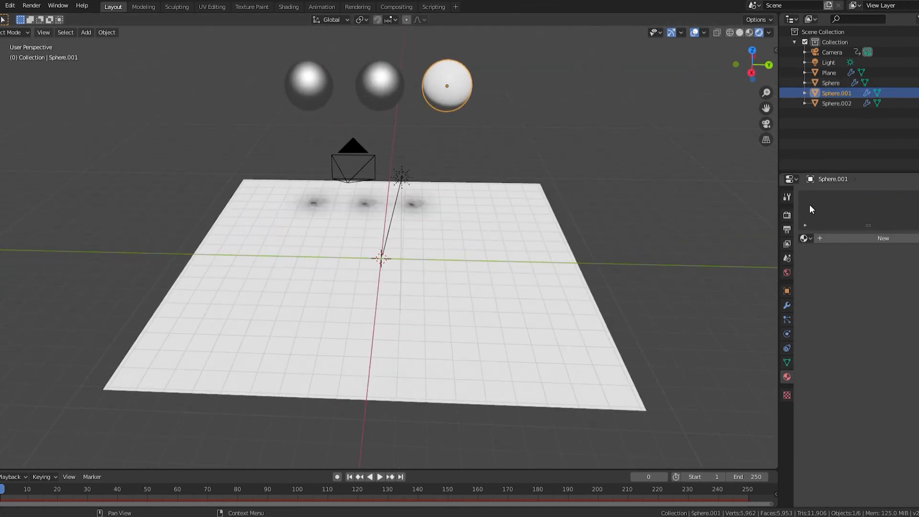
click(866, 239)
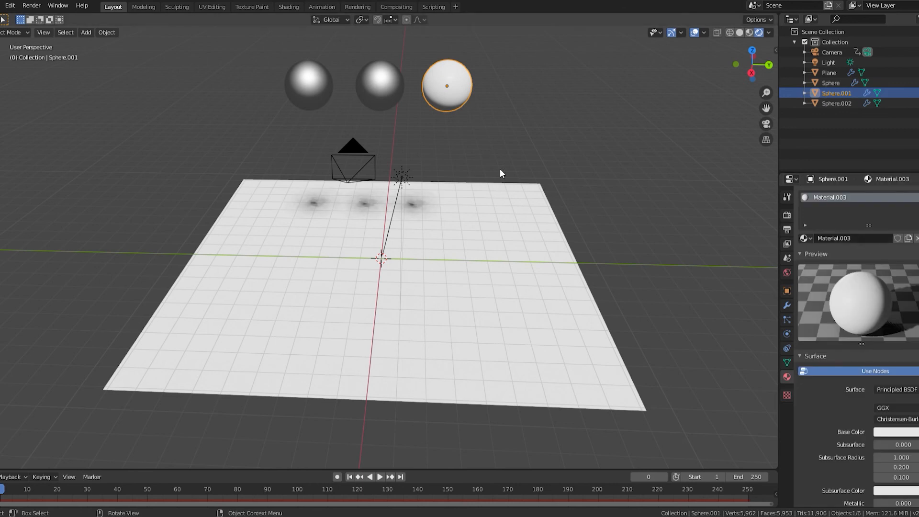
click(894, 390)
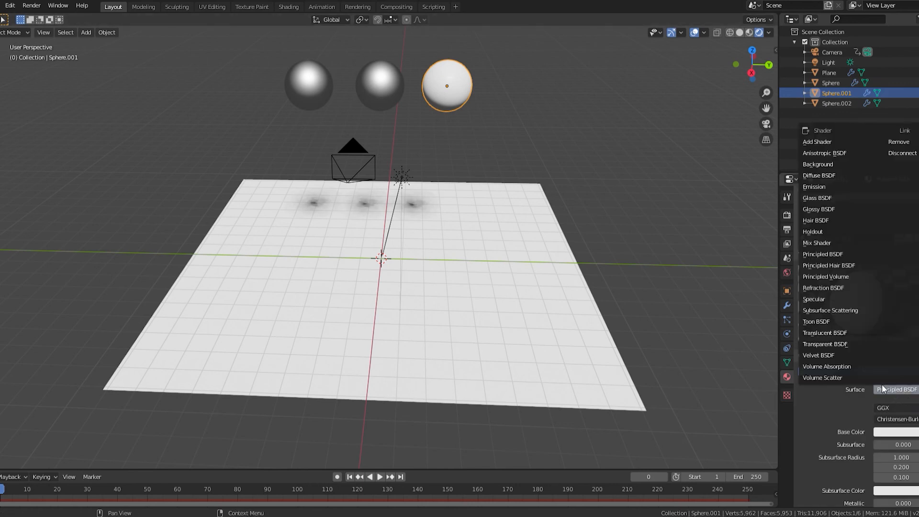
click(819, 213)
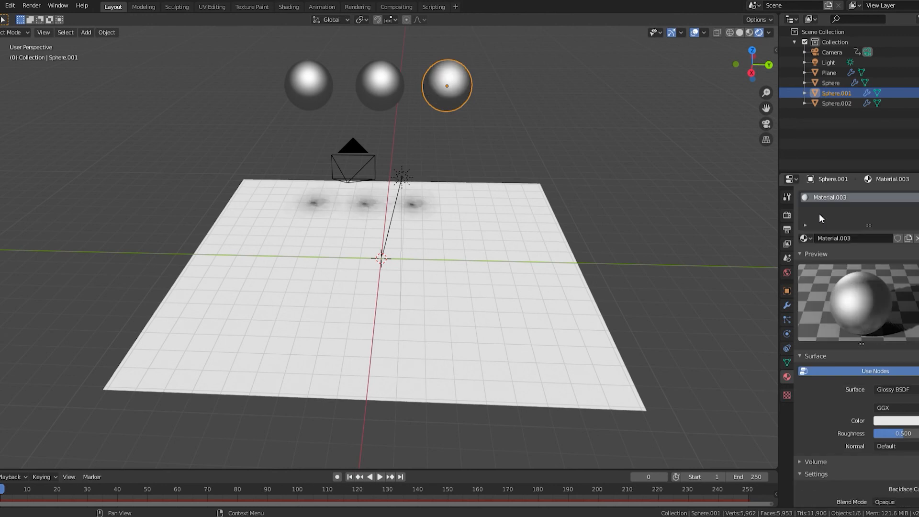
click(903, 437)
text(0.443)
key(Return)
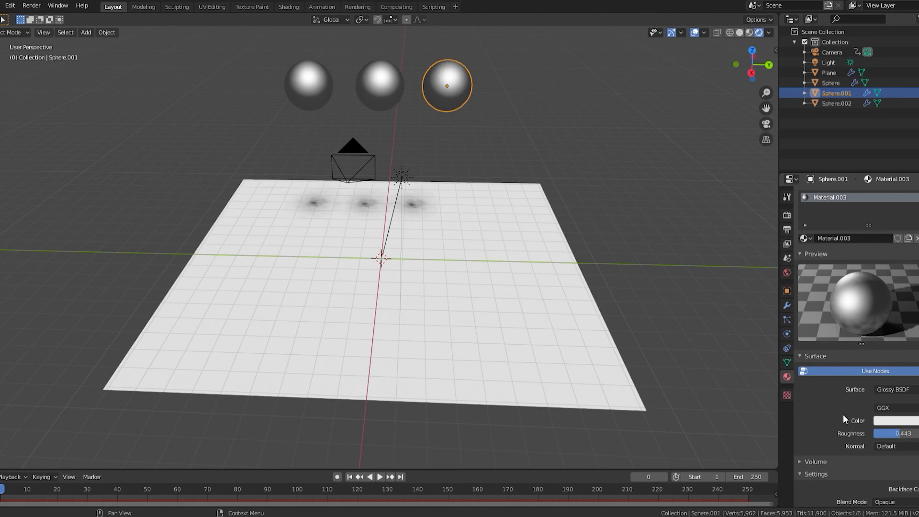
scroll(842, 414, down, 4)
scroll(843, 414, up, 1)
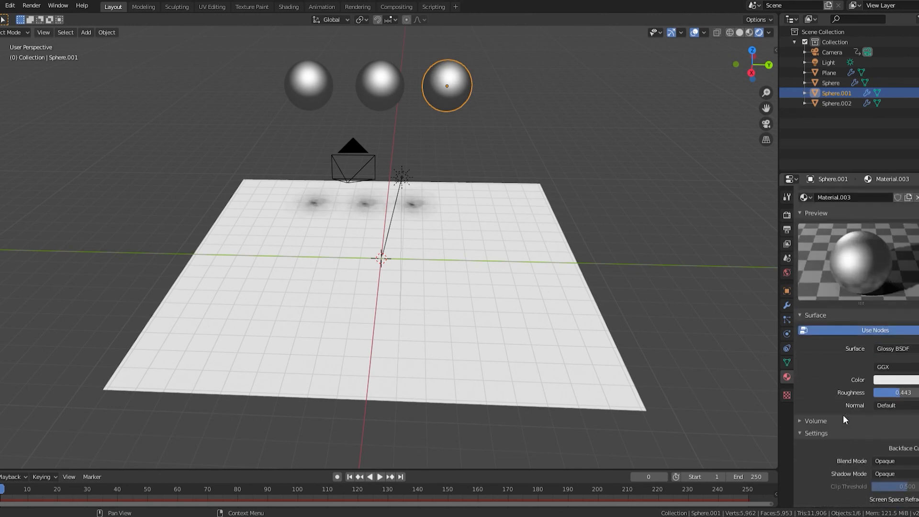
Step: Add a new material to the plane and change its surface shader to Glossy BSDF
click(513, 230)
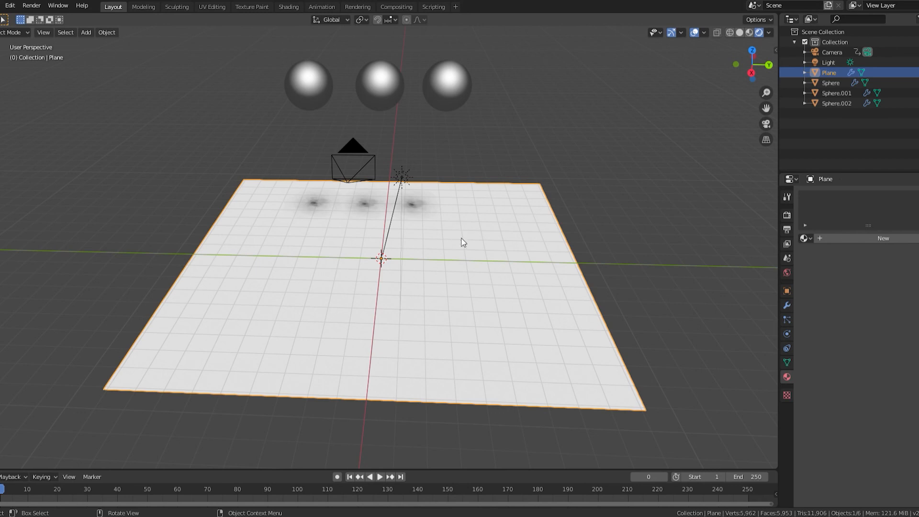
click(673, 266)
click(559, 259)
middle_drag(570, 259, 691, 288)
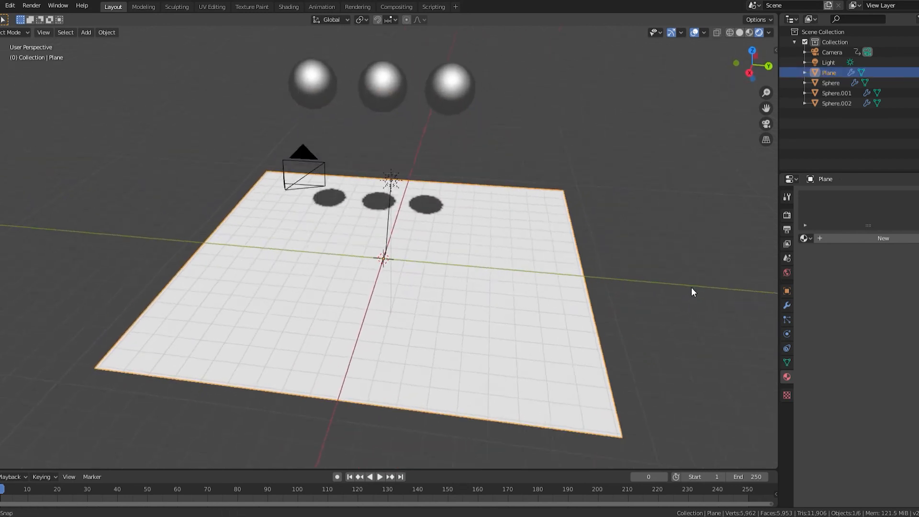
click(846, 240)
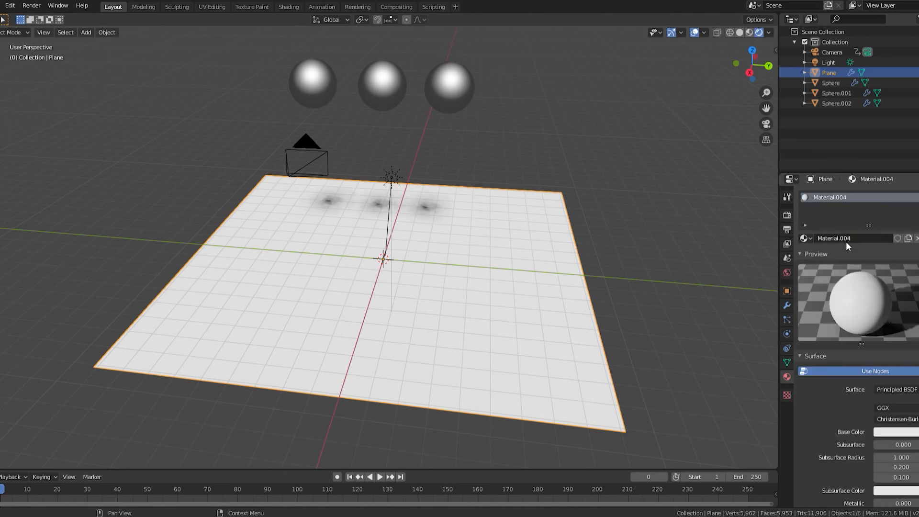
click(902, 397)
click(811, 211)
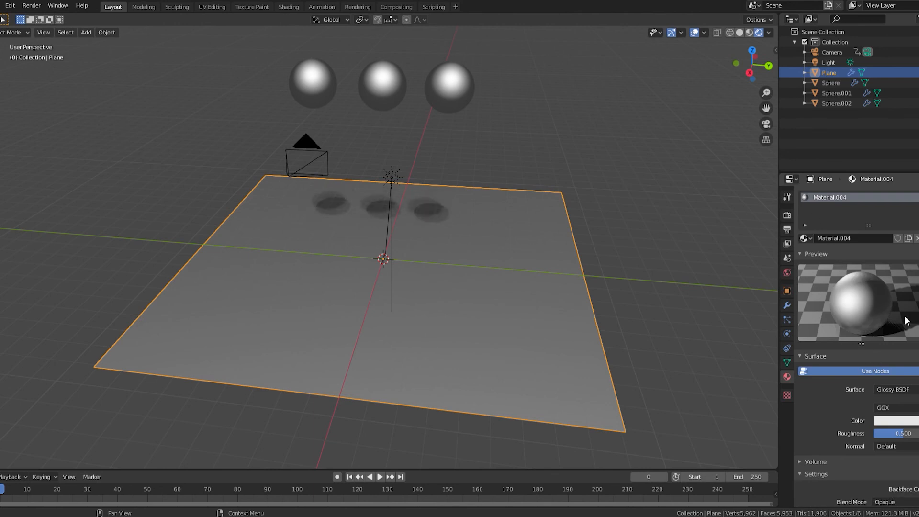
Step: Set the roughness of the plane's glossy material to 0.125
scroll(905, 323, down, 3)
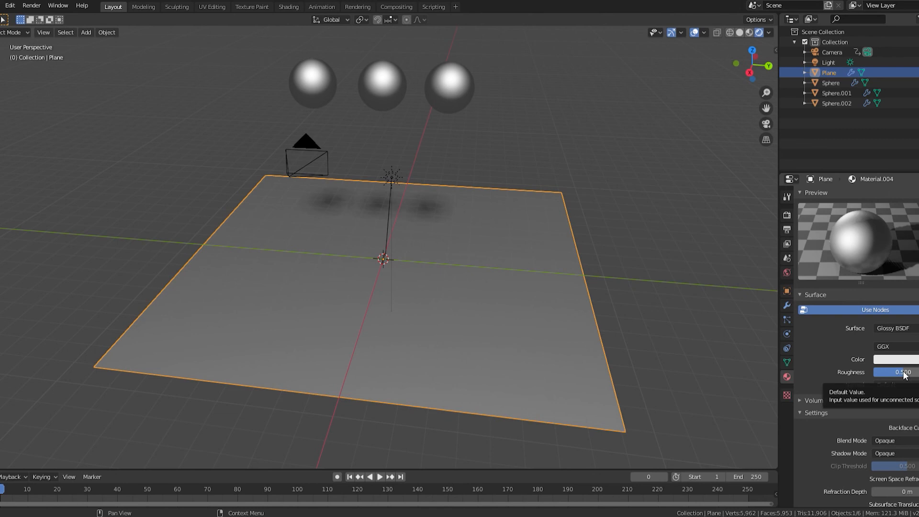
click(904, 372)
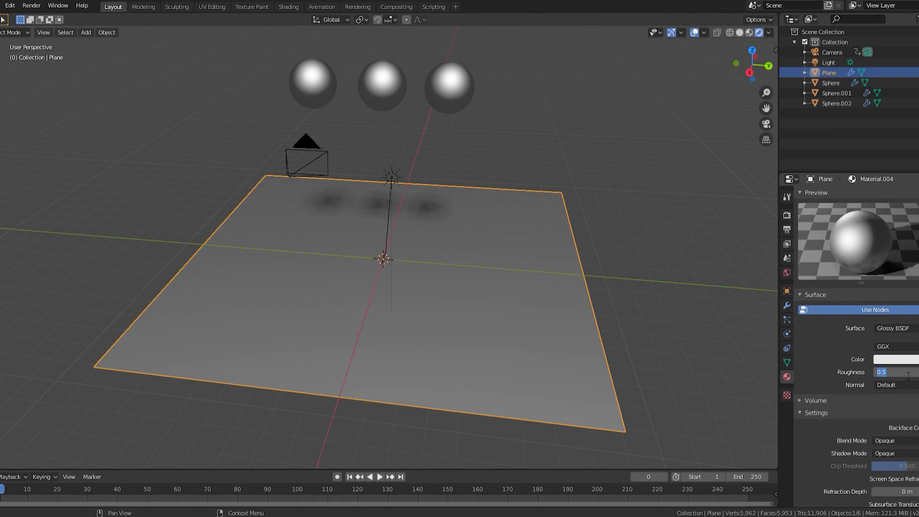
text(.125)
key(Return)
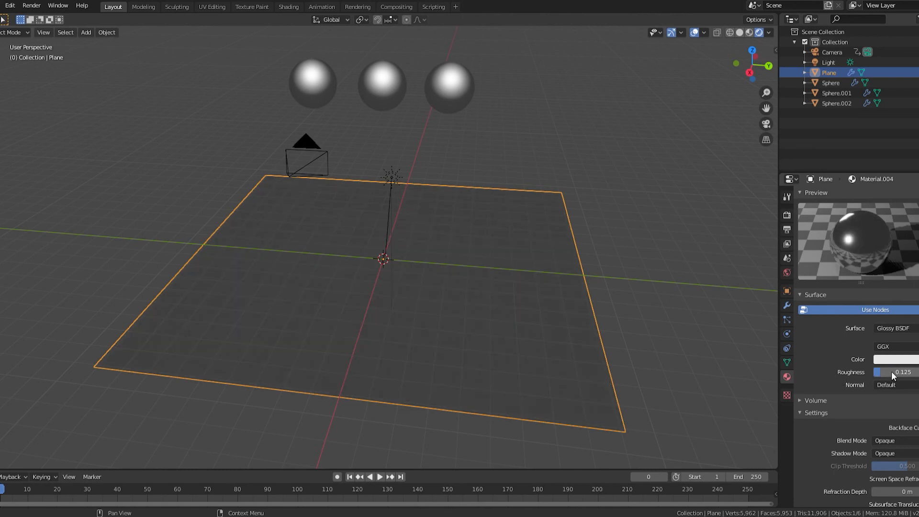
Step: Darken the plane's glossy color to black and hide the viewport overlays
click(898, 360)
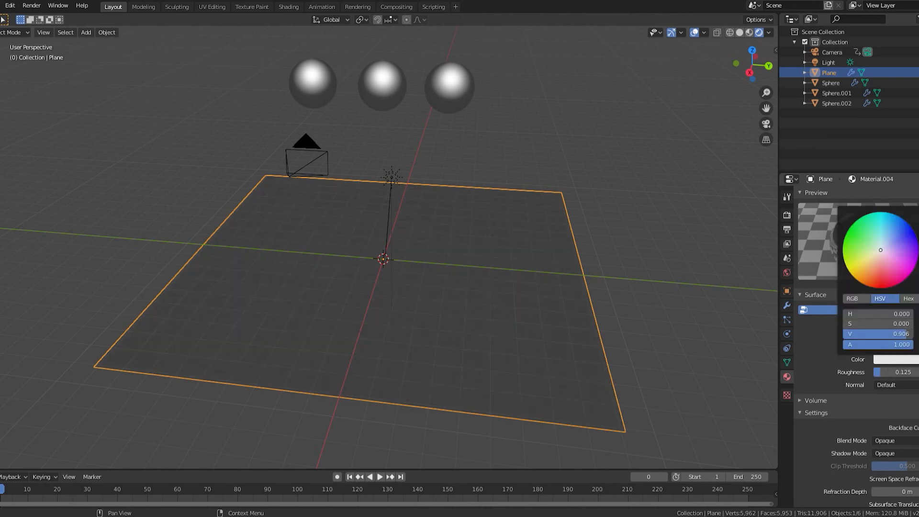
drag(878, 334, 845, 334)
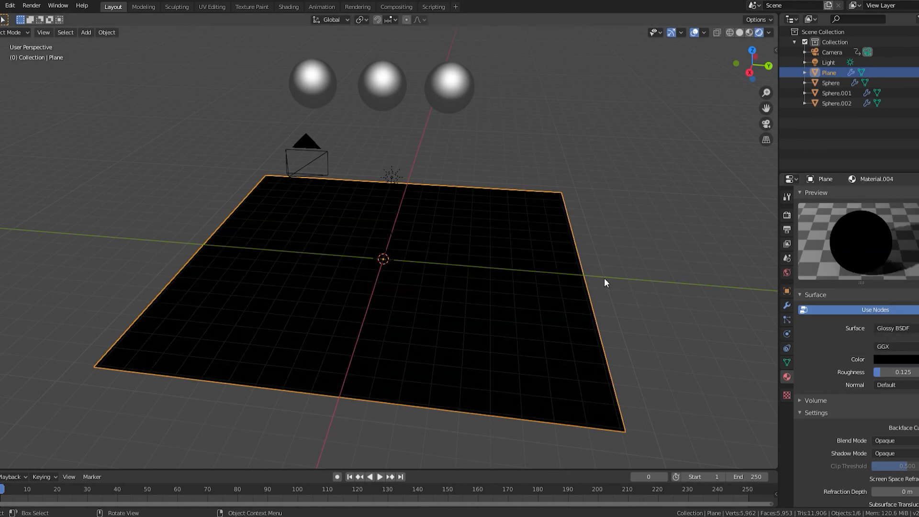
click(696, 35)
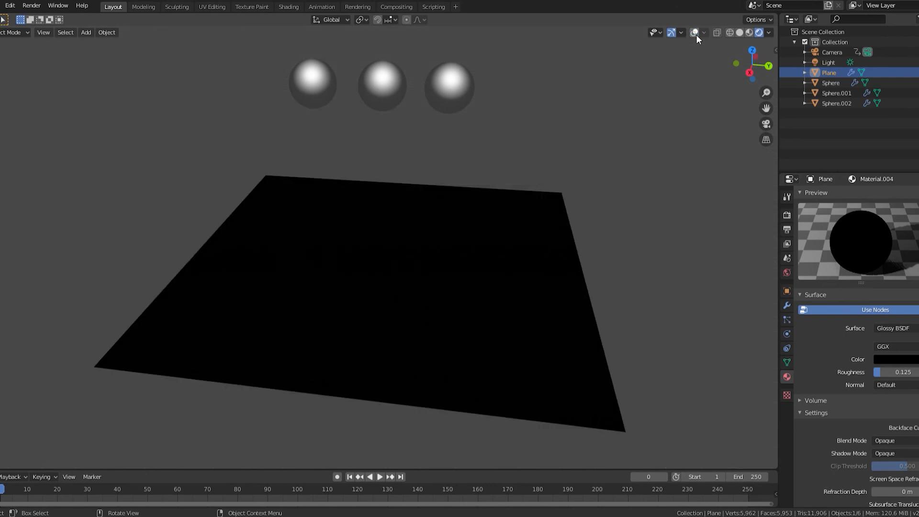
Step: Show the viewport overlays again, duplicate the floor plane in place and rotate the copy 90 degrees around the Y axis
click(696, 35)
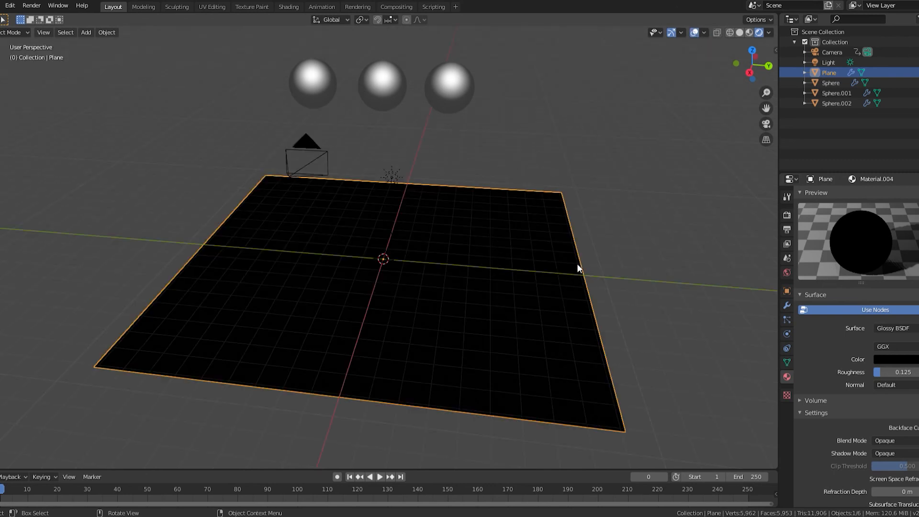
mouse_move(577, 264)
middle_down()
mouse_move(596, 266)
mouse_move(586, 267)
middle_up()
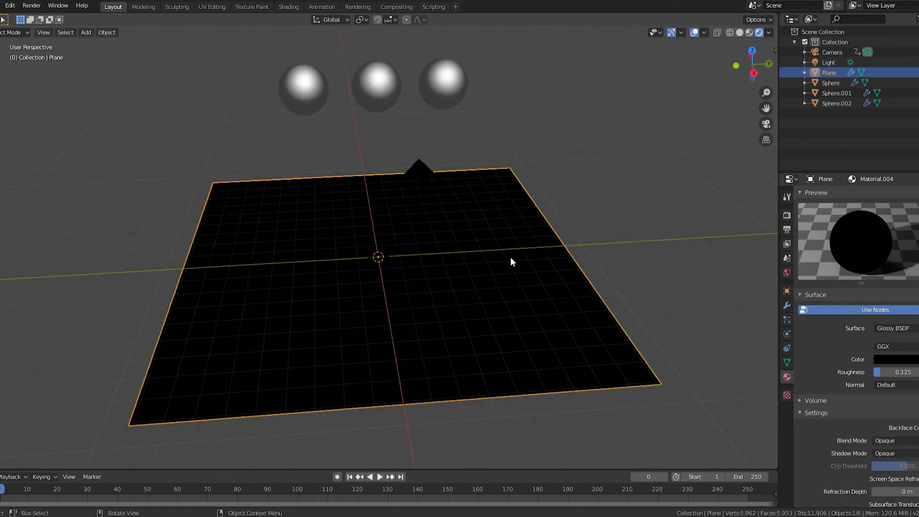
key(shift+d)
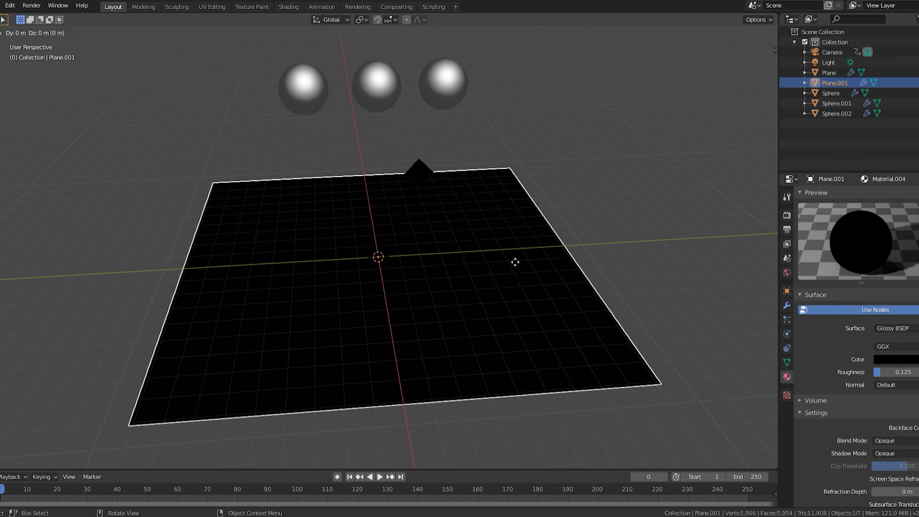
key(r)
text(y)
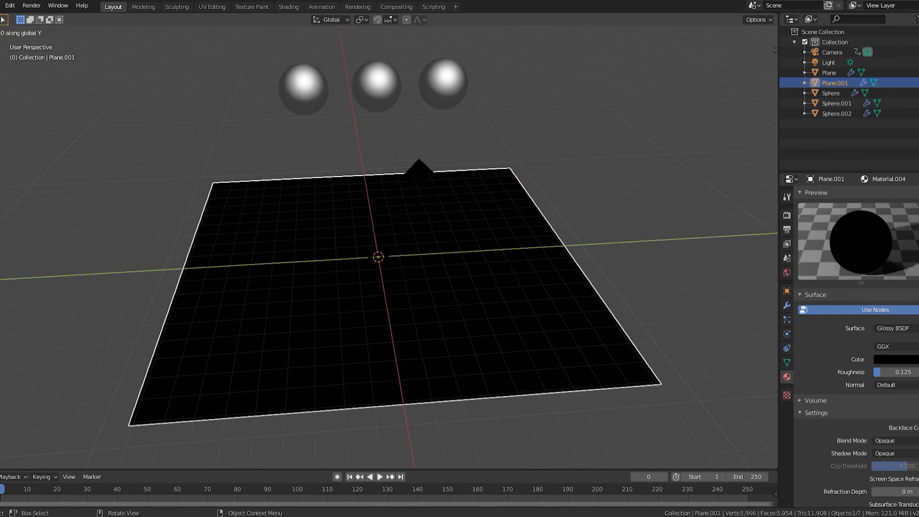
text(90)
key(Return)
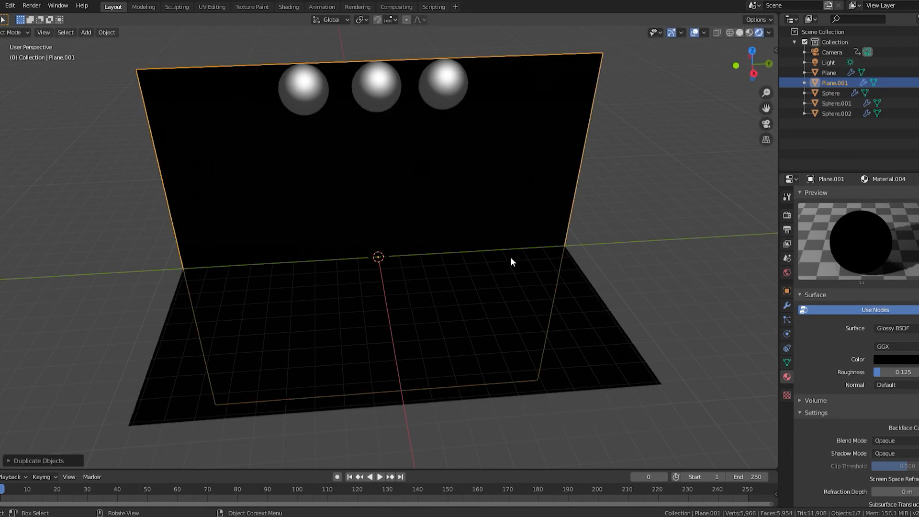
Step: Move the upright plane back along X to the floor's rear edge and raise it about 7.67 m along Z
middle_drag(610, 263, 556, 257)
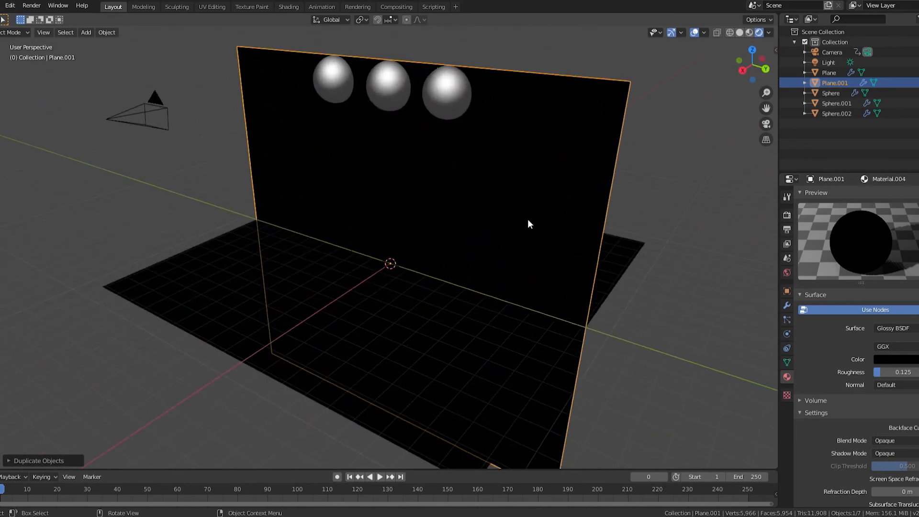
key(g)
key(x)
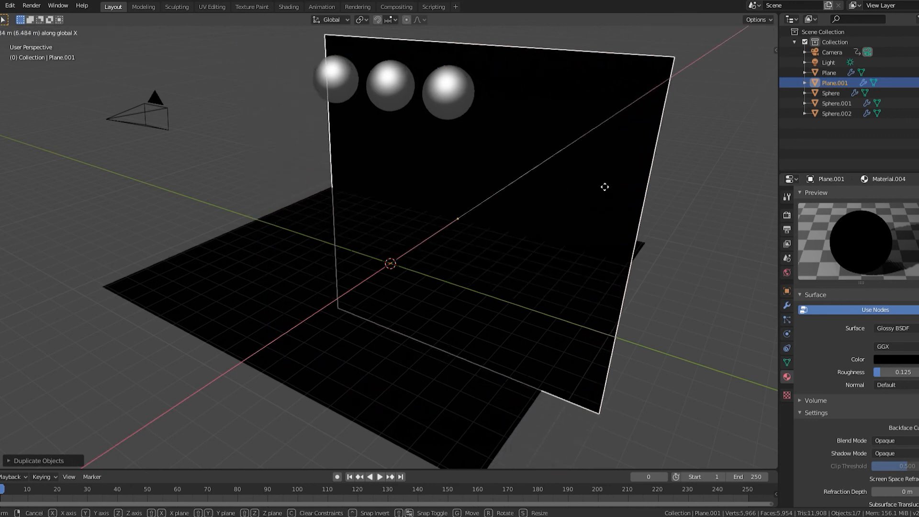
click(621, 167)
mouse_move(604, 166)
middle_down()
mouse_move(607, 186)
mouse_move(652, 185)
mouse_move(612, 171)
middle_up()
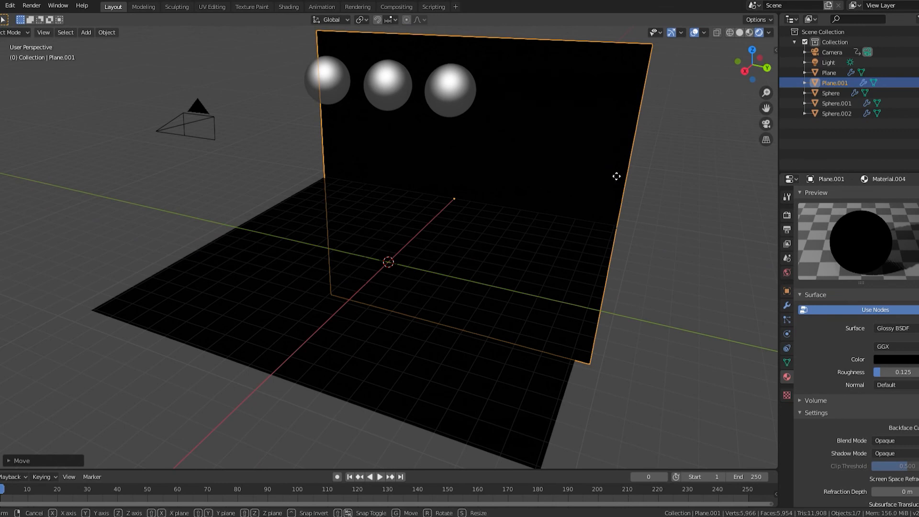
key(g)
key(z)
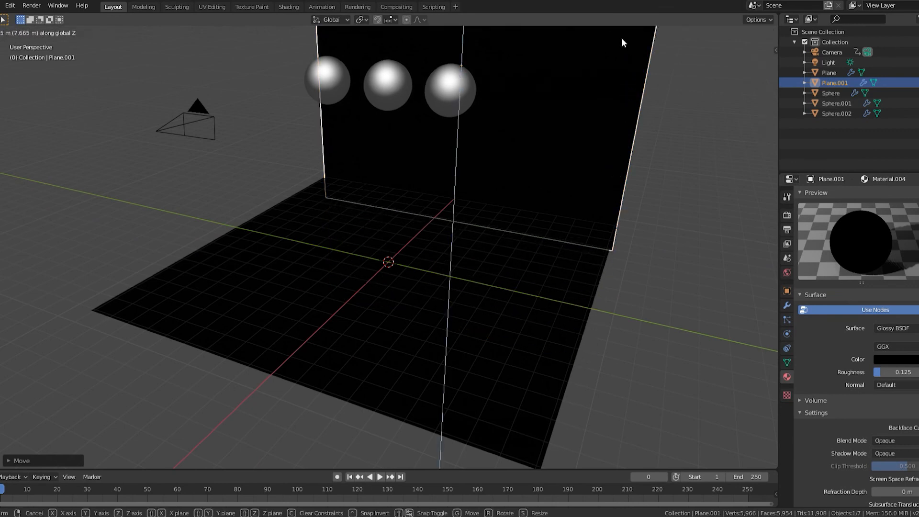
click(622, 38)
Step: Scale the back wall up by about 1.07 and the floor plane by about 1.08 so they overlap
key(s)
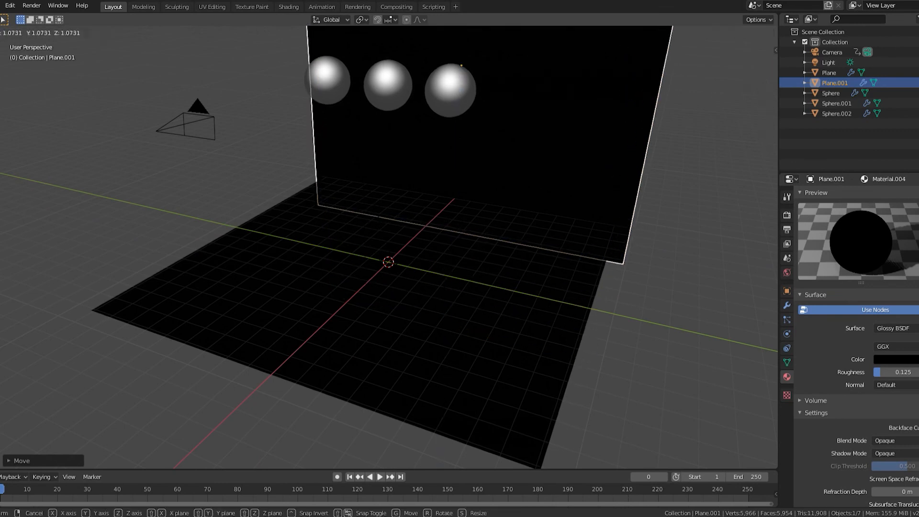
click(621, 154)
click(570, 245)
key(s)
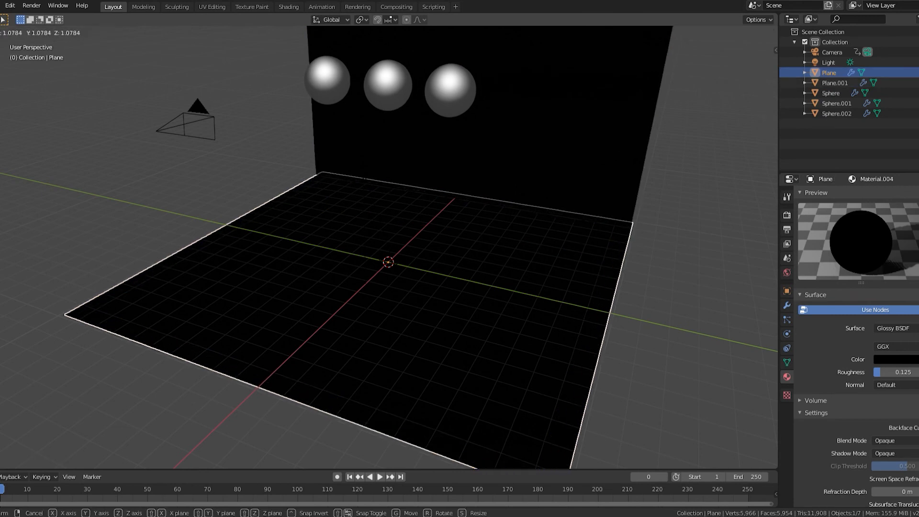
click(582, 246)
Step: Play the soft body animation through the camera to check the framing against the floor and back wall
middle_drag(506, 281, 530, 271)
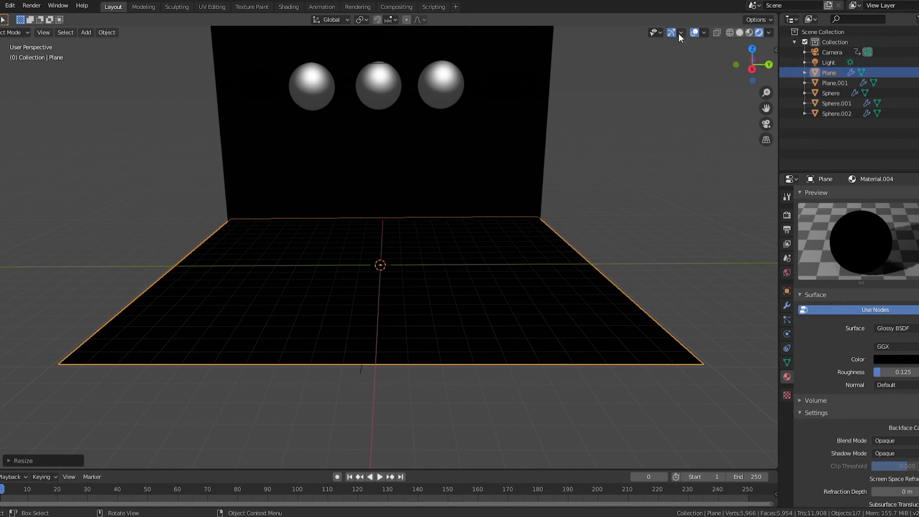
middle_drag(623, 199, 617, 209)
drag(766, 108, 735, 124)
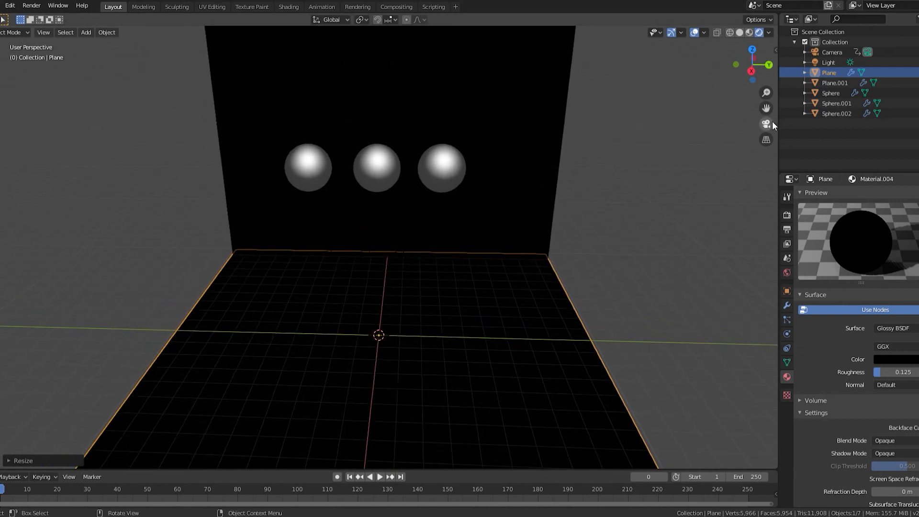
key(KP_0)
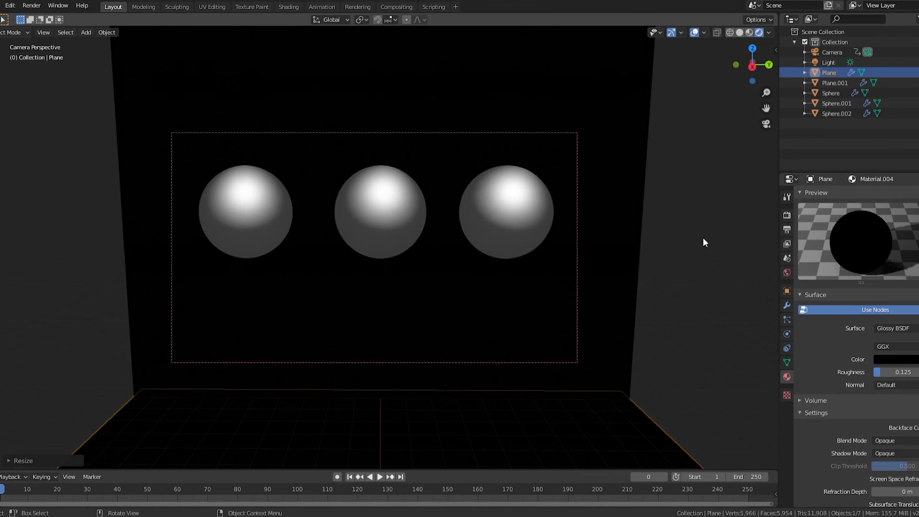
click(379, 477)
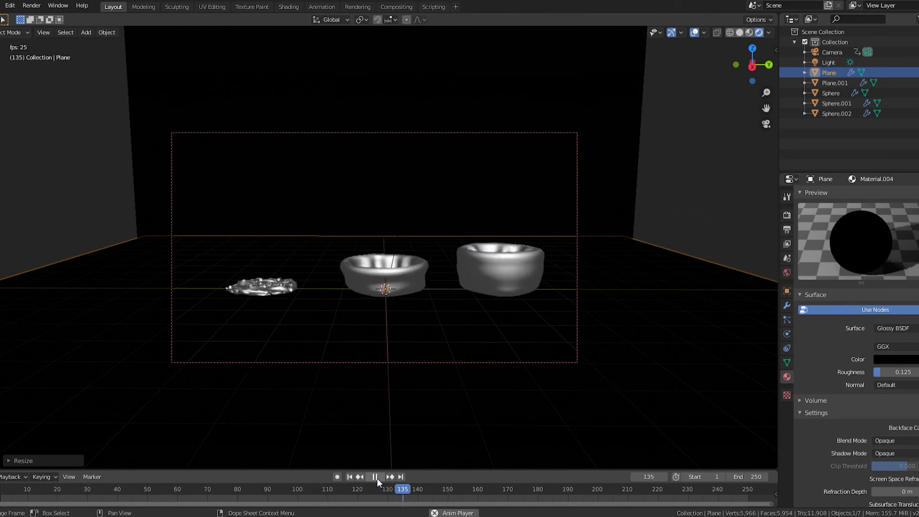
click(377, 477)
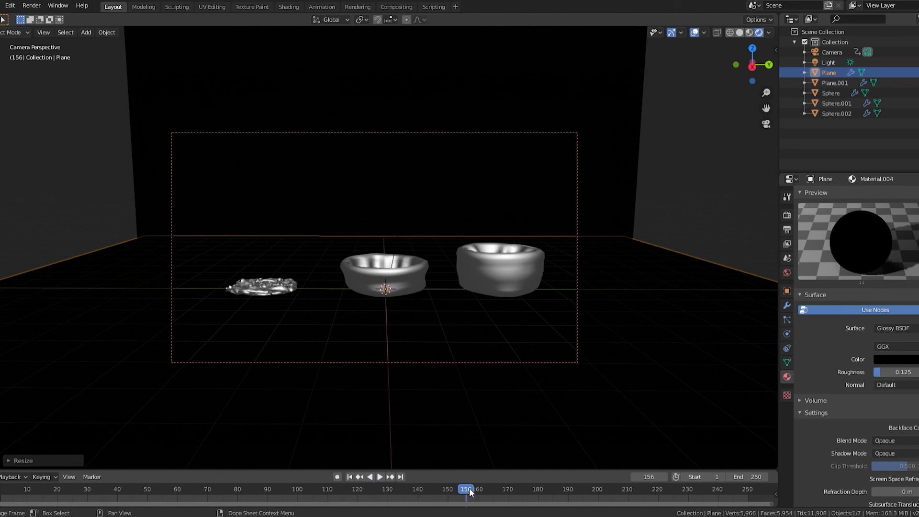
Step: Leave the camera view and hide the viewport overlays
key(KP_0)
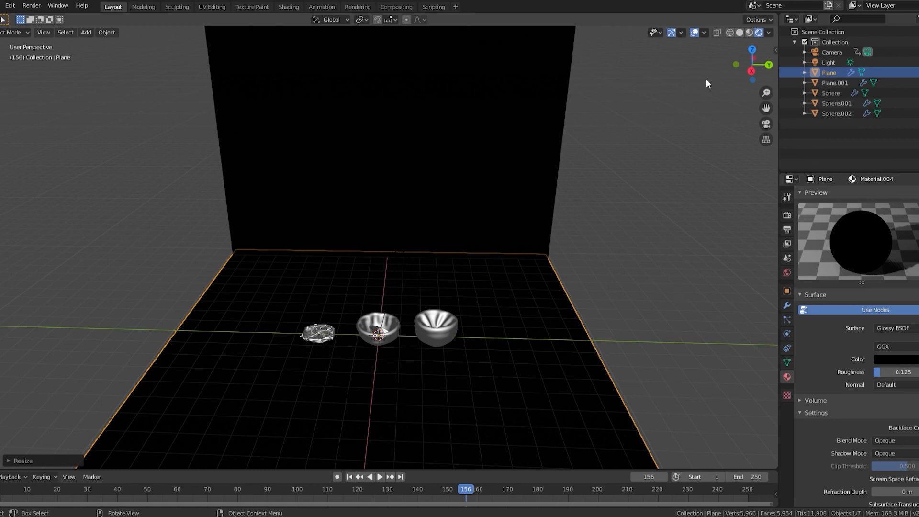
click(695, 34)
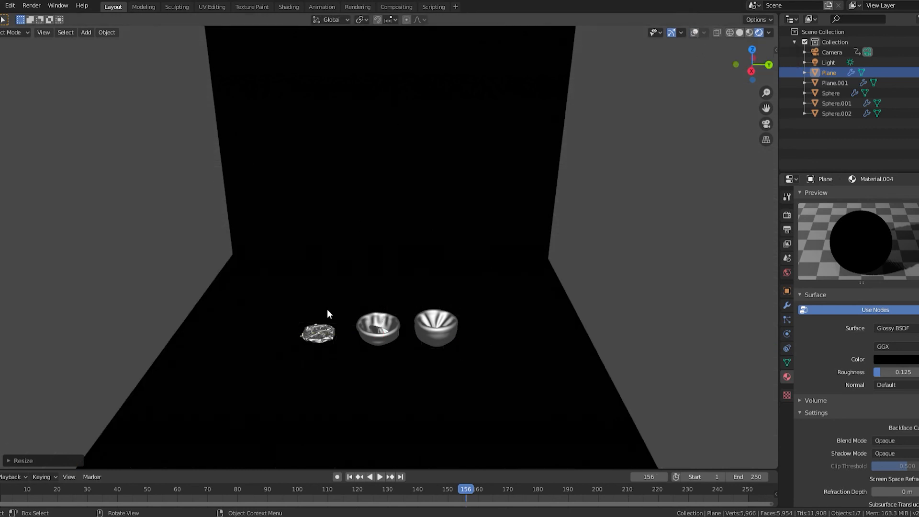
middle_drag(531, 320, 442, 276)
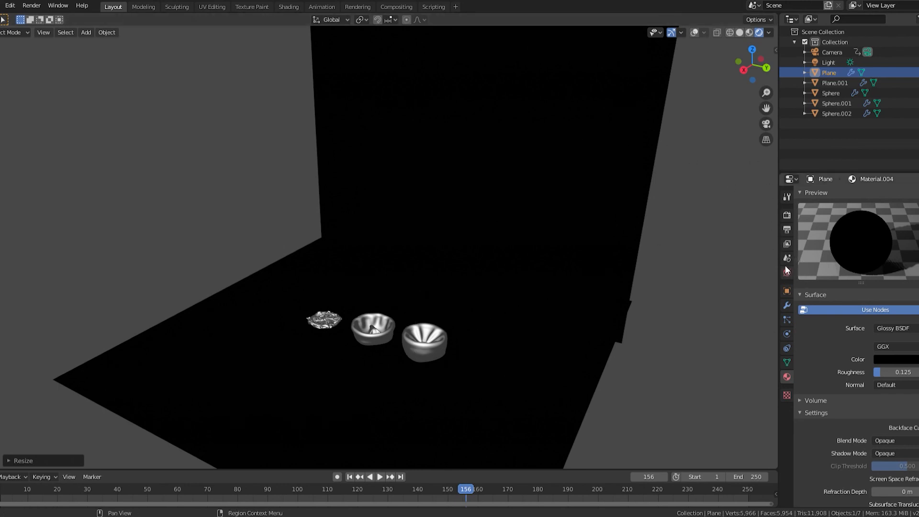
Step: Set the render output file format to AVI JPEG with 100% quality
click(786, 229)
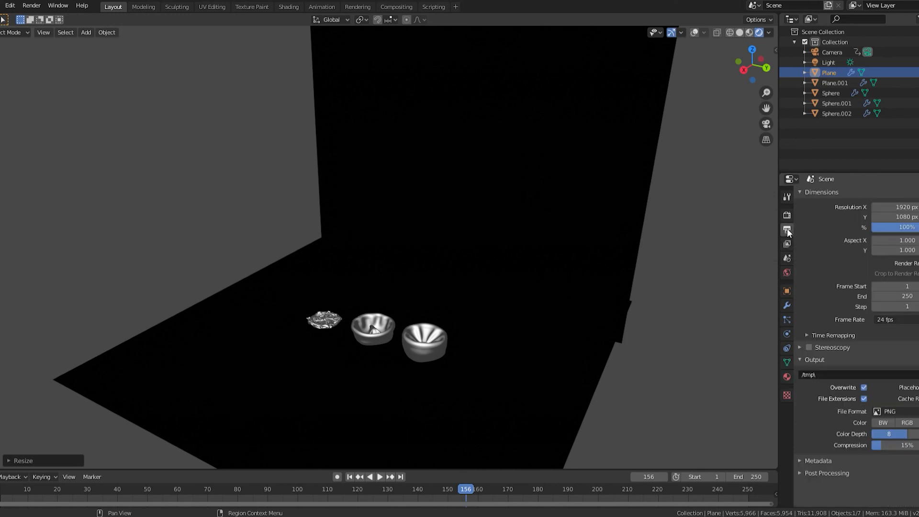
click(891, 412)
click(903, 334)
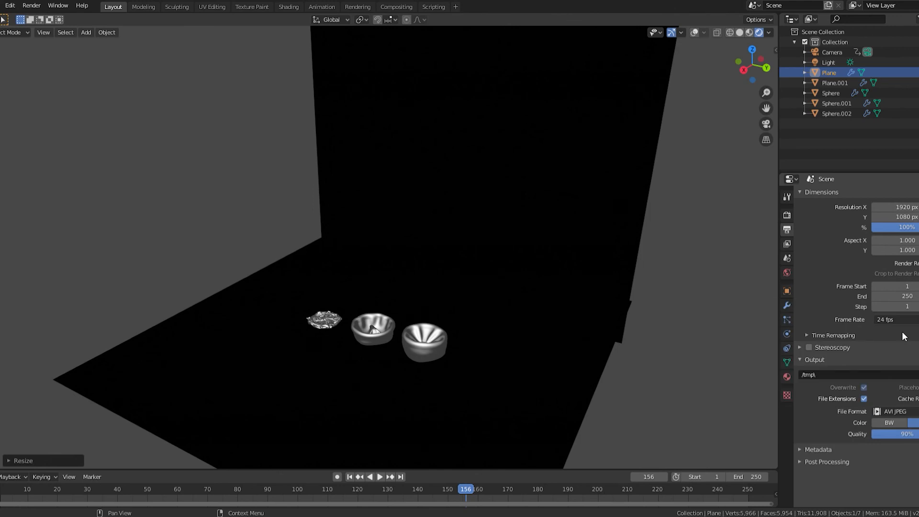
drag(888, 432, 912, 433)
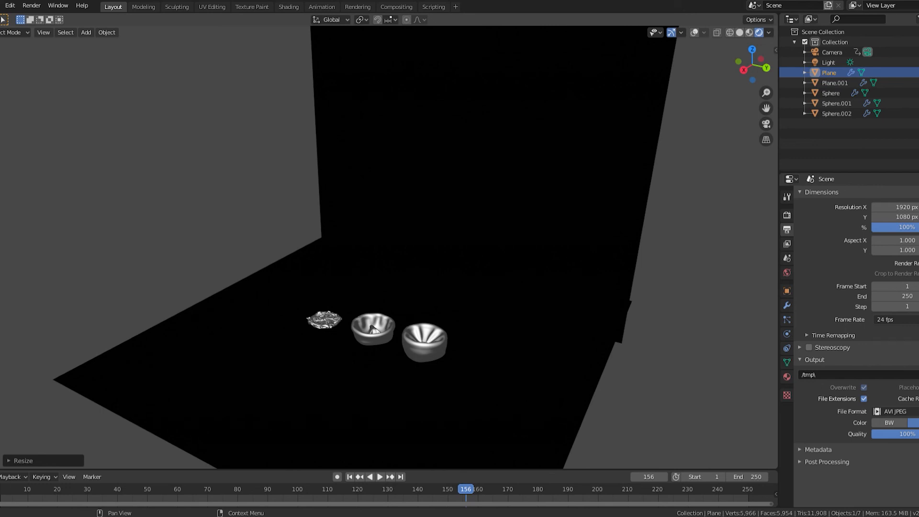
Step: Set the output path to C:\tmp\blender soft body and the frame rate to 25 fps
click(597, 415)
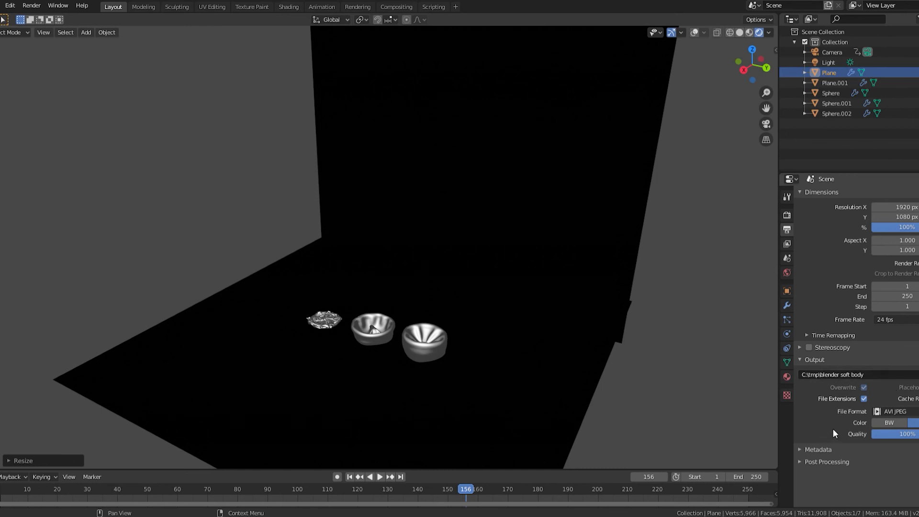
click(885, 317)
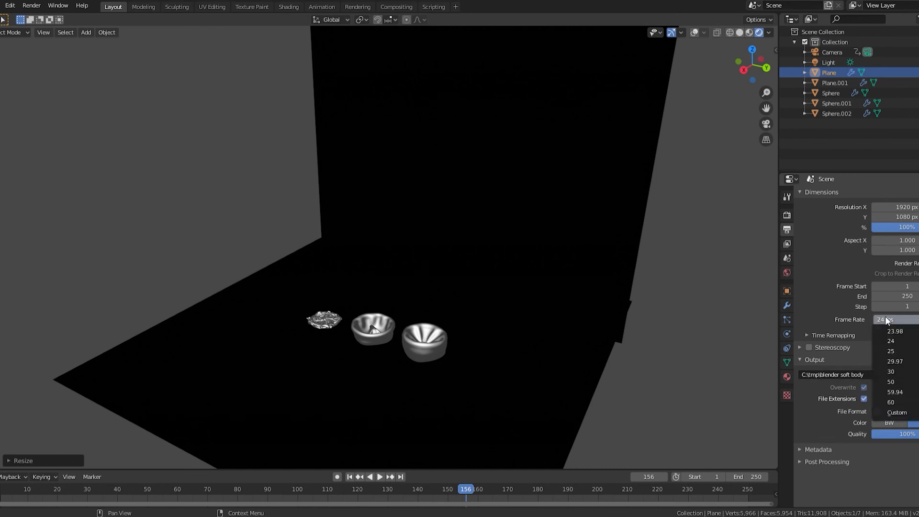
click(904, 352)
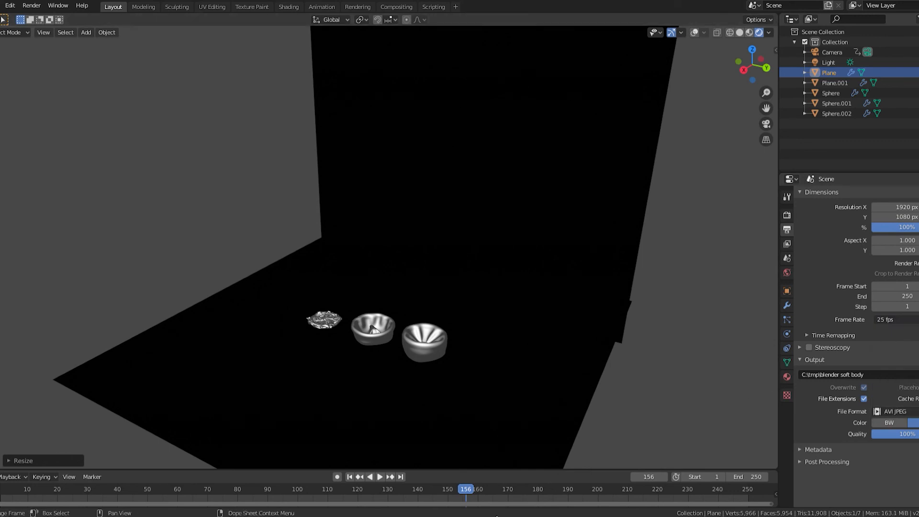
Step: Return the animation to frame 0 and stop playback
drag(467, 489, 1, 507)
key(space)
key(Escape)
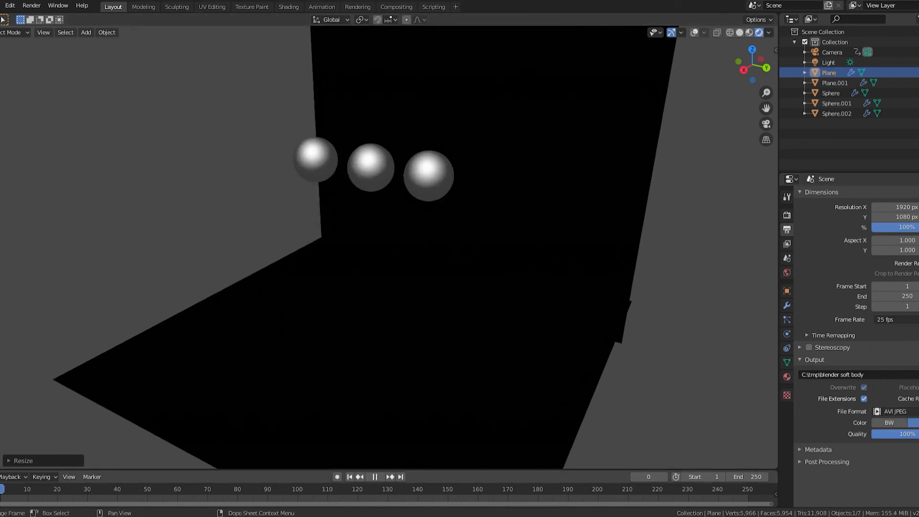
middle_drag(480, 248, 493, 256)
click(22, 5)
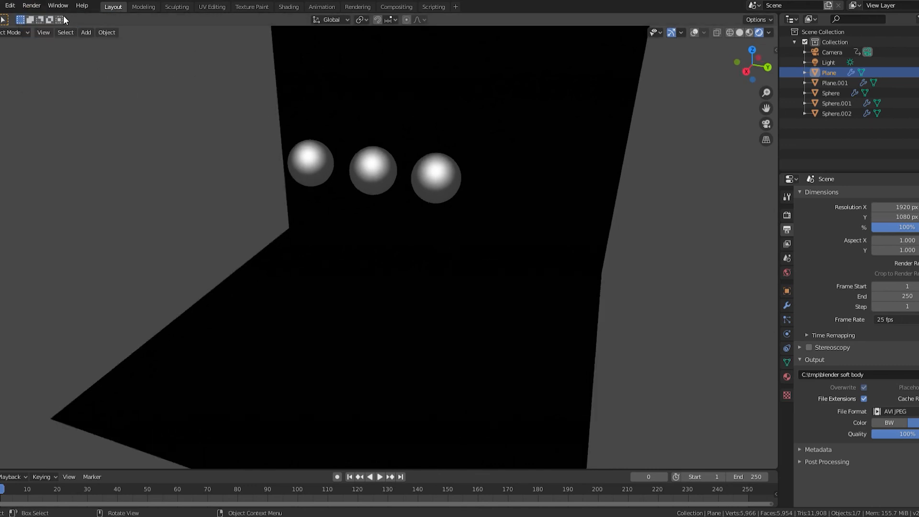
click(31, 5)
click(32, 5)
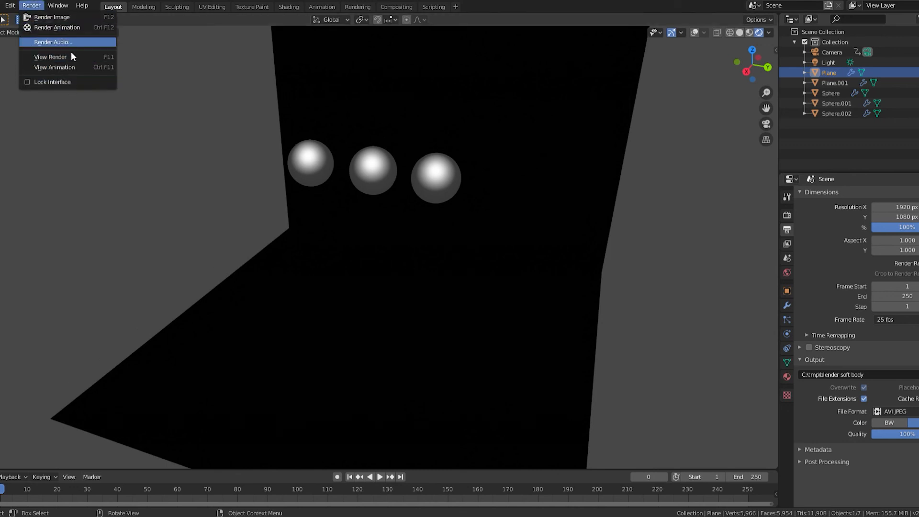
click(32, 5)
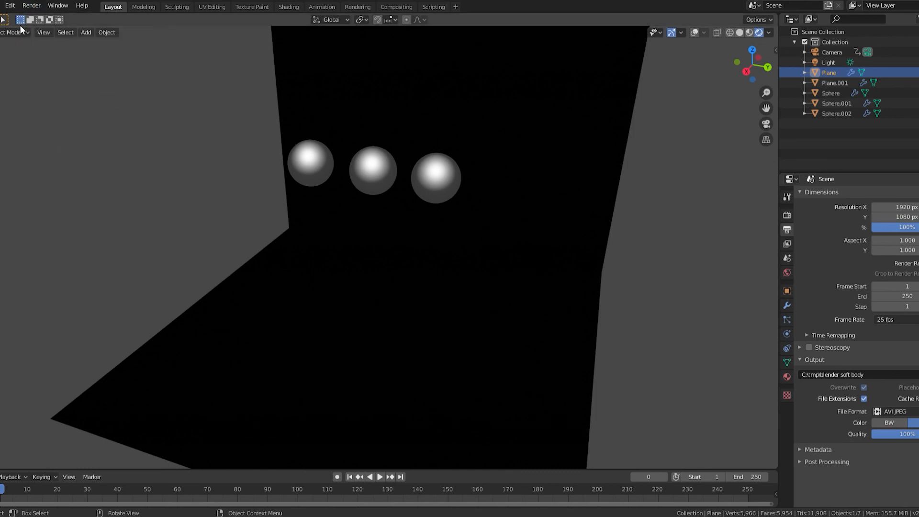
Step: Open the program preferences
click(10, 6)
click(56, 158)
click(10, 5)
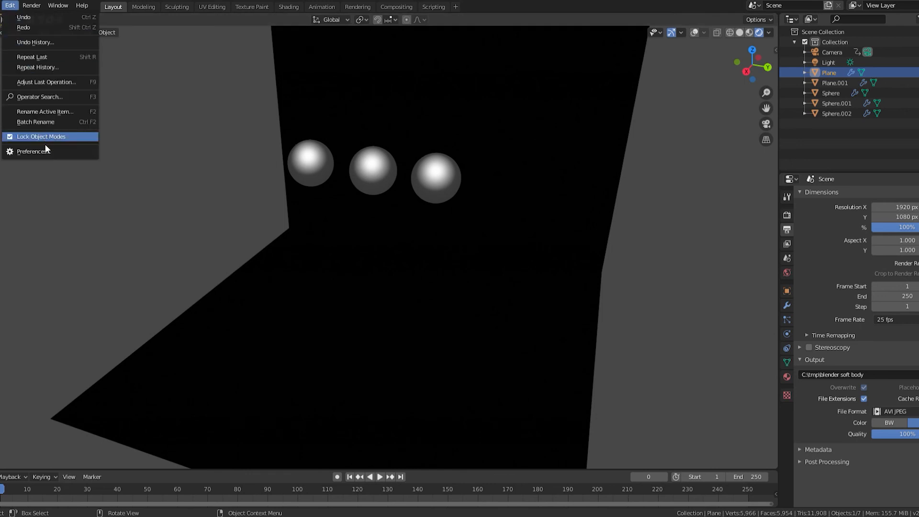
click(46, 154)
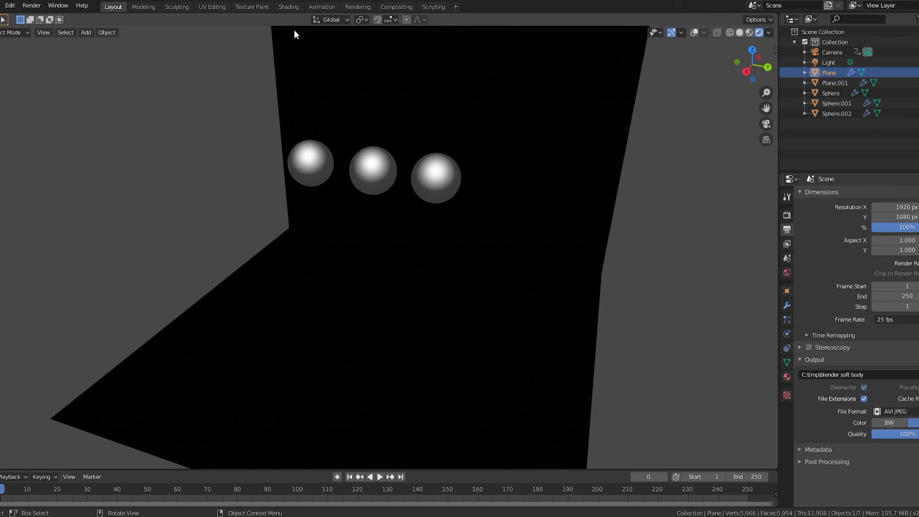
Step: Render the animation of the three falling spheres with the current output settings
key(KP_0)
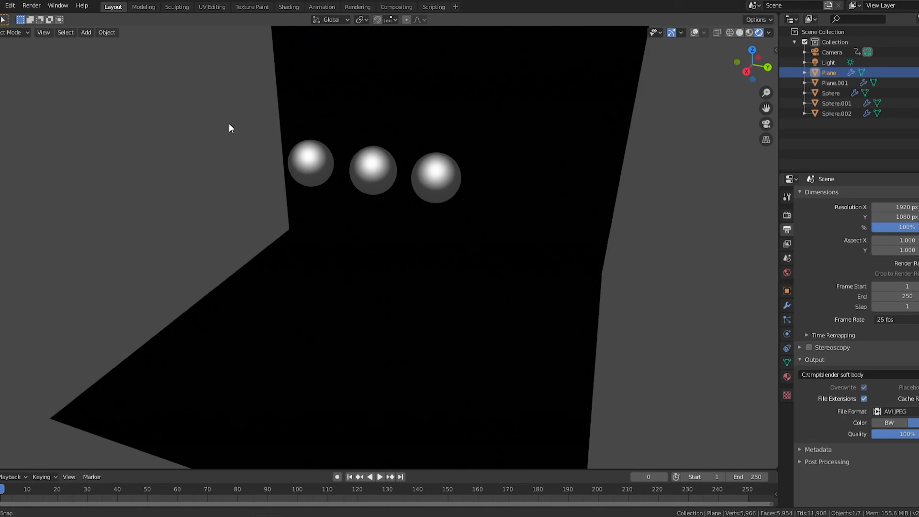
click(31, 6)
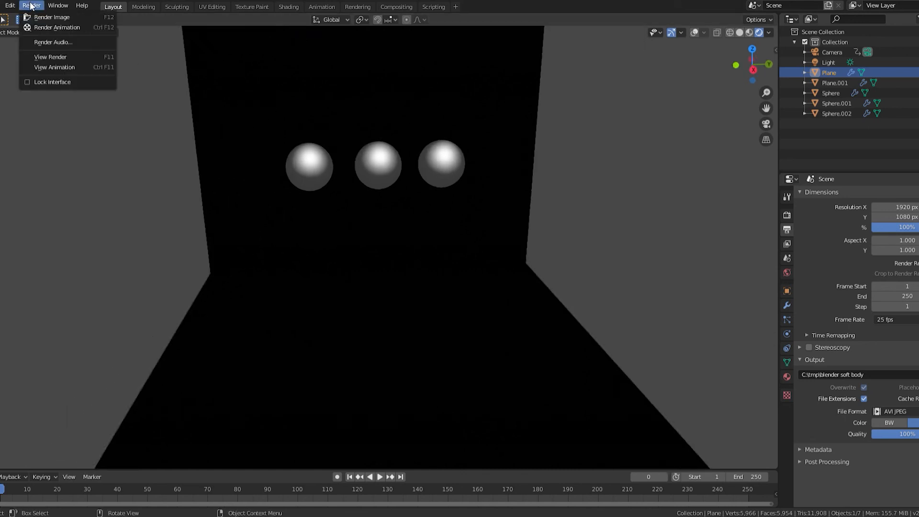
click(42, 29)
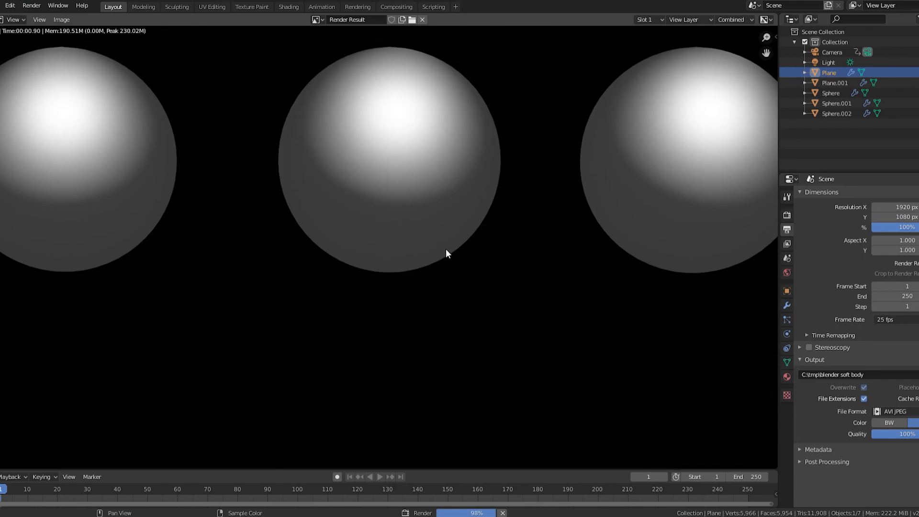
scroll(505, 234, down, 1)
scroll(489, 239, down, 1)
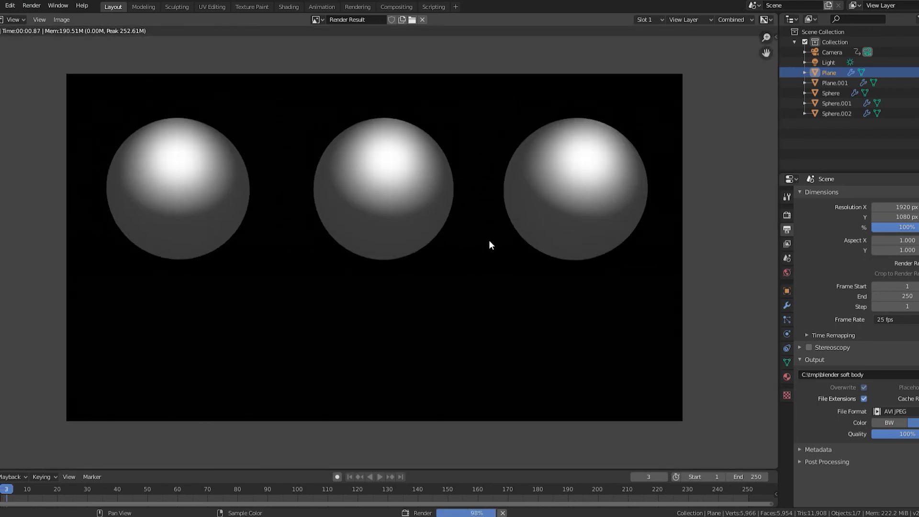